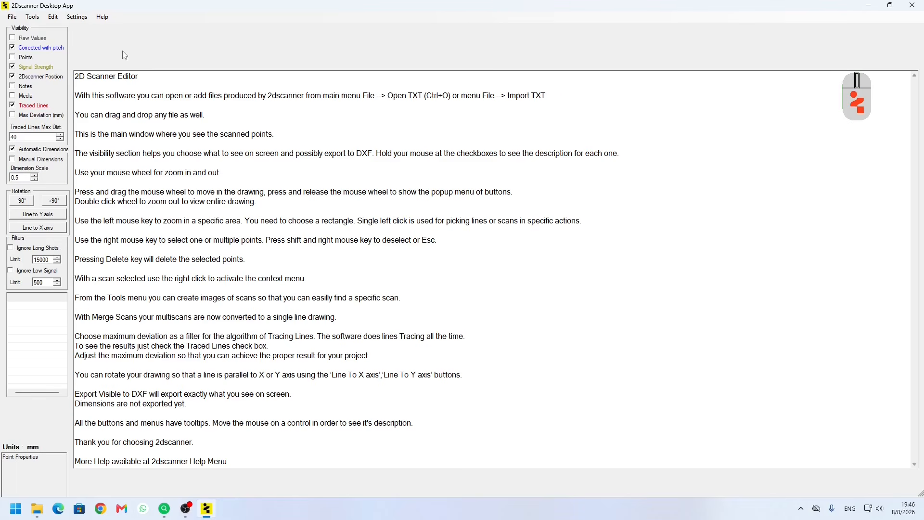
- Open the recent scan file frynis(1).txt and hide the automatic dimensions on the floor plan
left_click(12, 17)
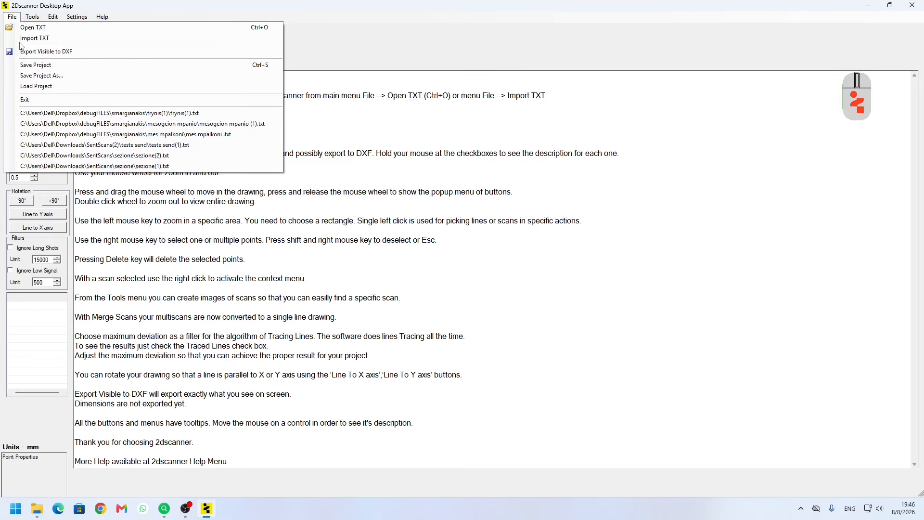
left_click(49, 113)
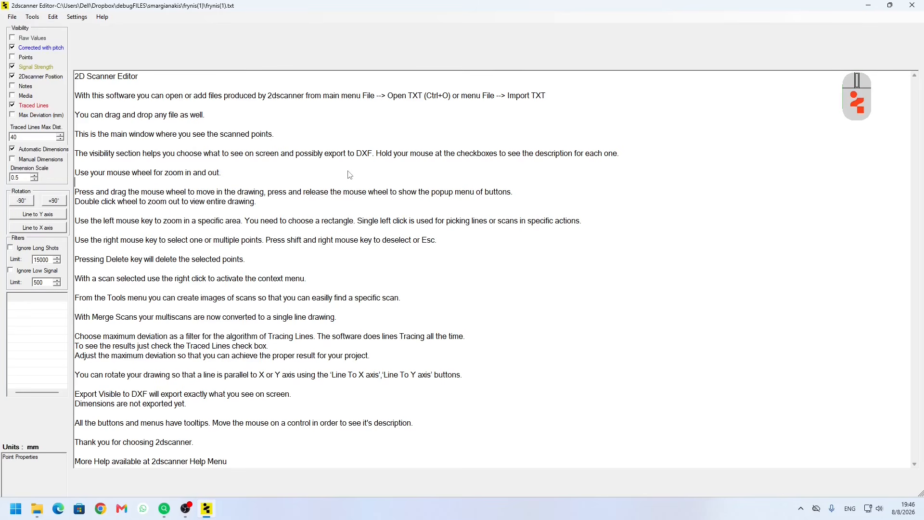
middle_click_drag(523, 164, 381, 284)
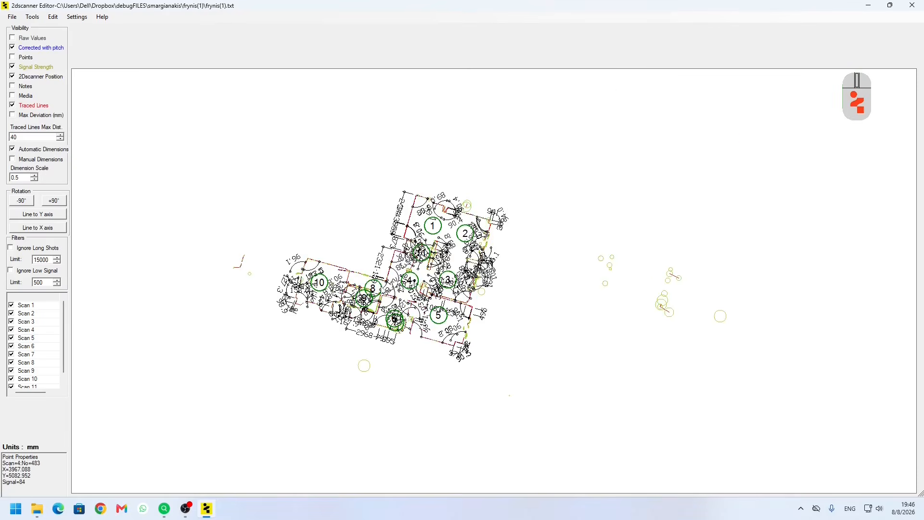
left_click(22, 150)
- Examine the scanned floor plan as a whole, the long outer wall by scan 10 up close, and the rooms around scans 1 and 2
scroll(410, 297, "up", 1)
scroll(410, 297, "up", 3)
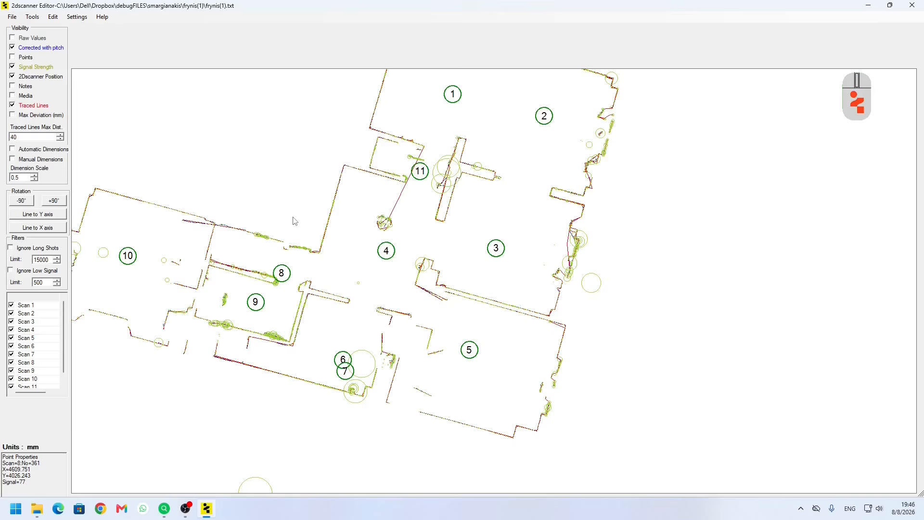
middle_click_drag(300, 221, 323, 226)
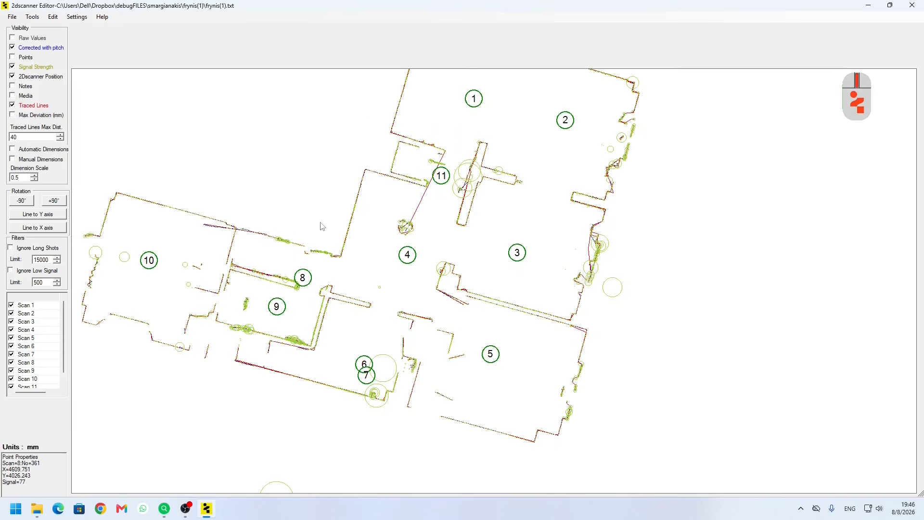
middle_click_drag(385, 223, 429, 232)
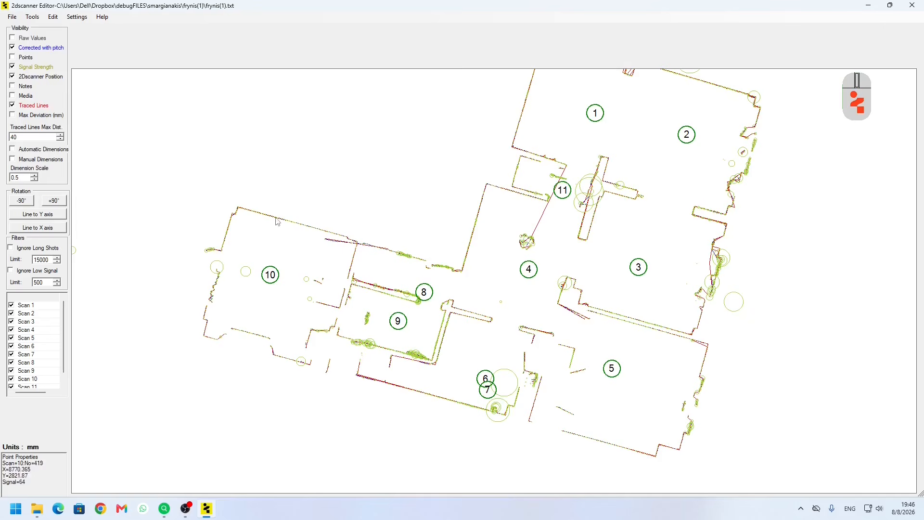
left_click_drag(272, 206, 299, 234)
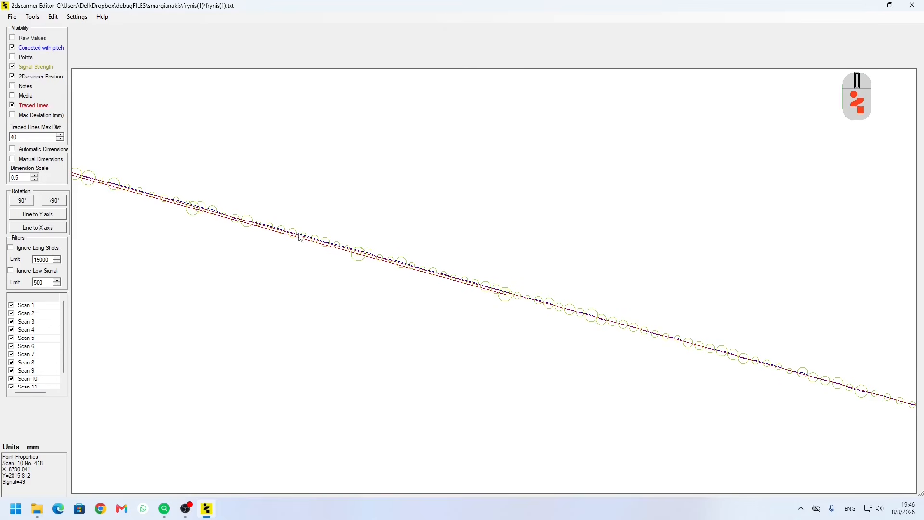
right_click(299, 233)
middle_click_drag(521, 177, 416, 276)
scroll(446, 201, "up", 4)
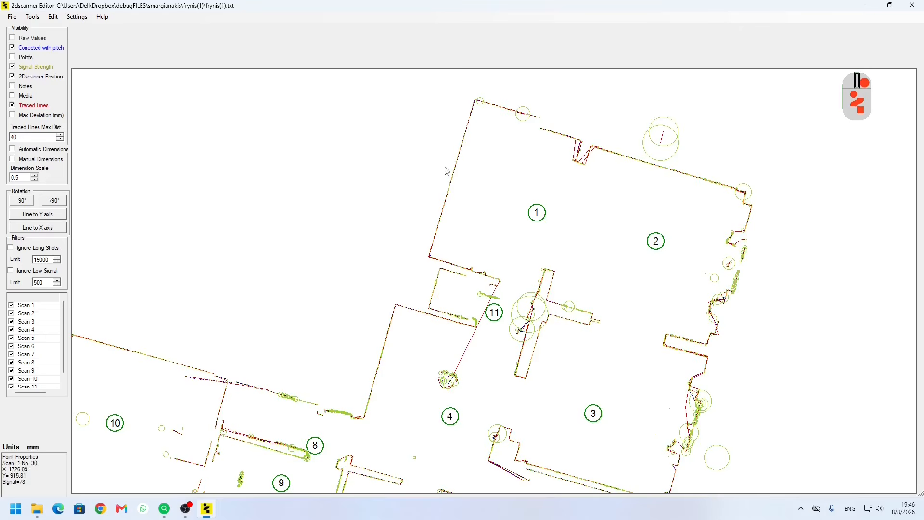
- Try selecting and deleting a short stretch of points on the long outer wall beside scan 1, and undo the deletion
right_click_drag(445, 166, 459, 194)
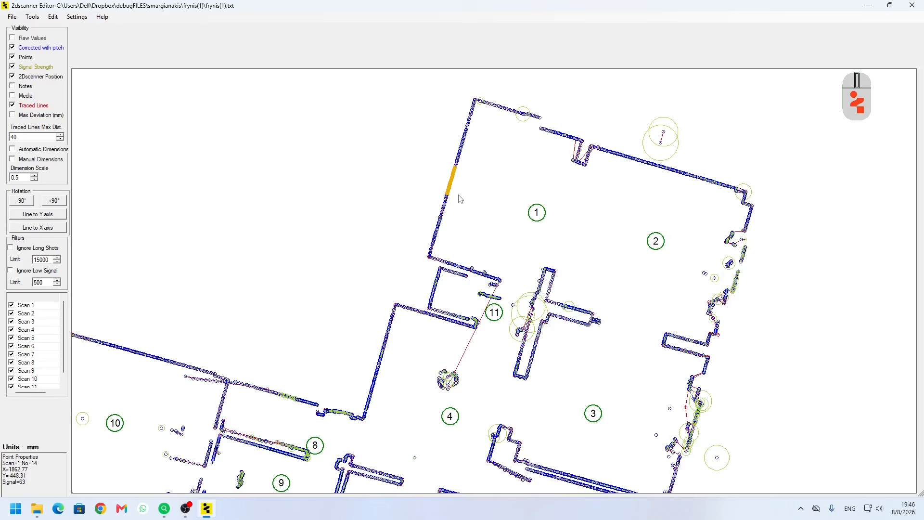
key("Escape")
right_click_drag(450, 144, 465, 170)
key("Delete")
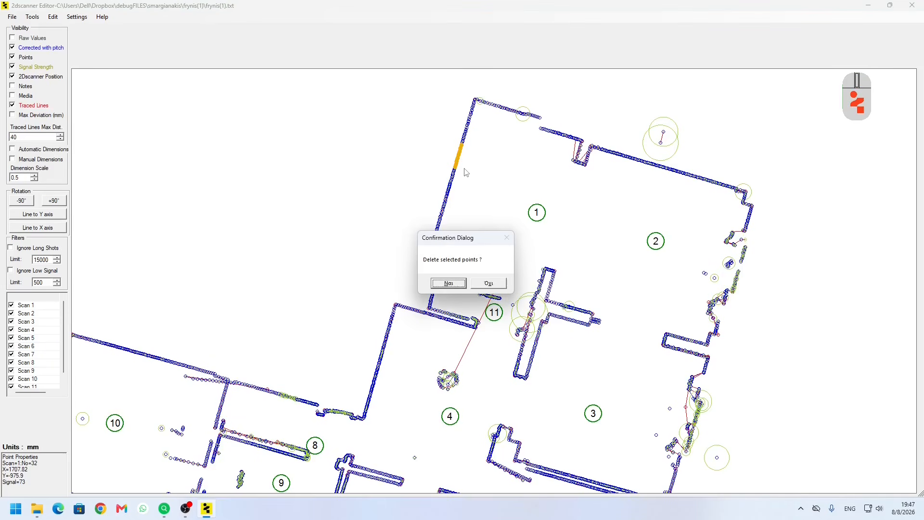
key("Return")
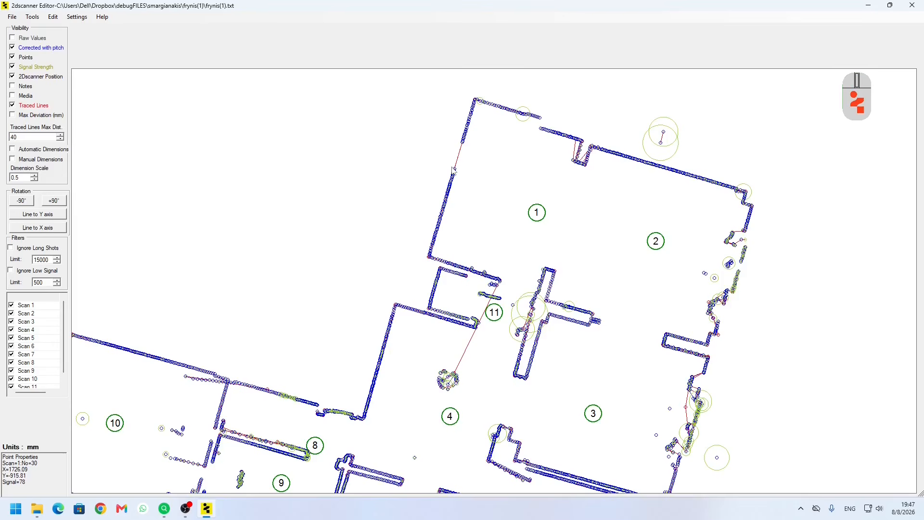
key("ctrl+z")
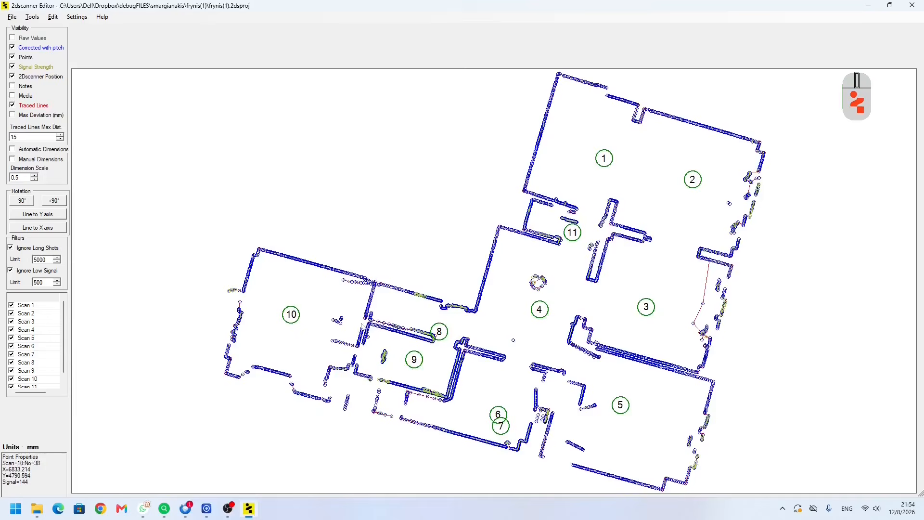
- Delete the two stray points that stick out from the short wall line between scans 9 and 10
left_click_drag(384, 346, 363, 328)
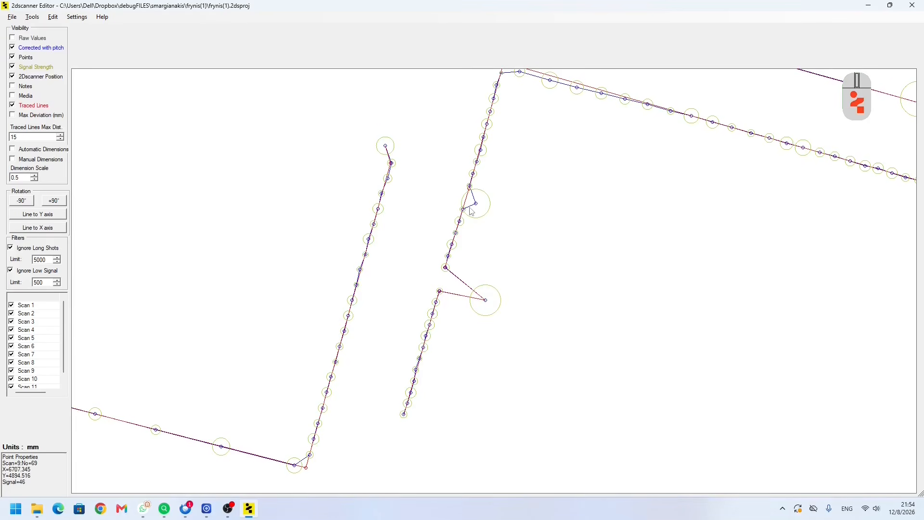
right_click_drag(470, 259, 497, 315)
key("Delete")
key("Return")
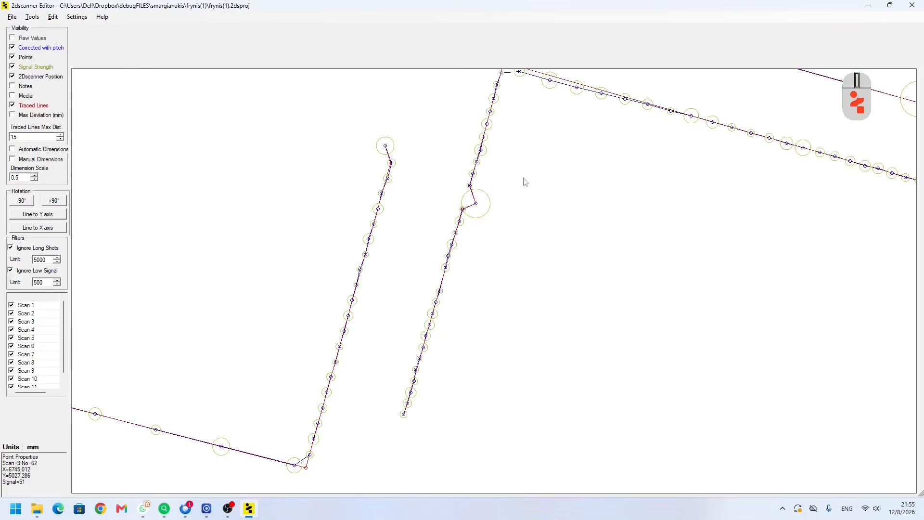
right_click_drag(469, 196, 487, 218)
key("Delete")
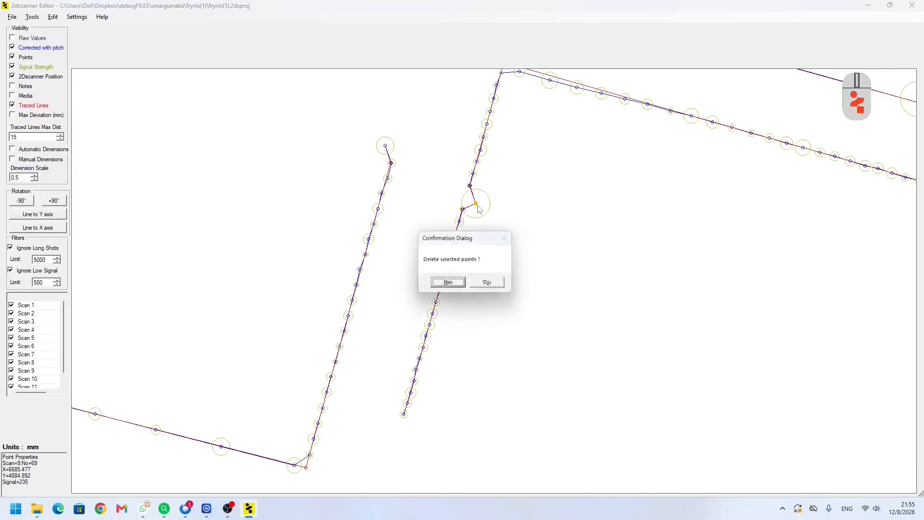
key("Return")
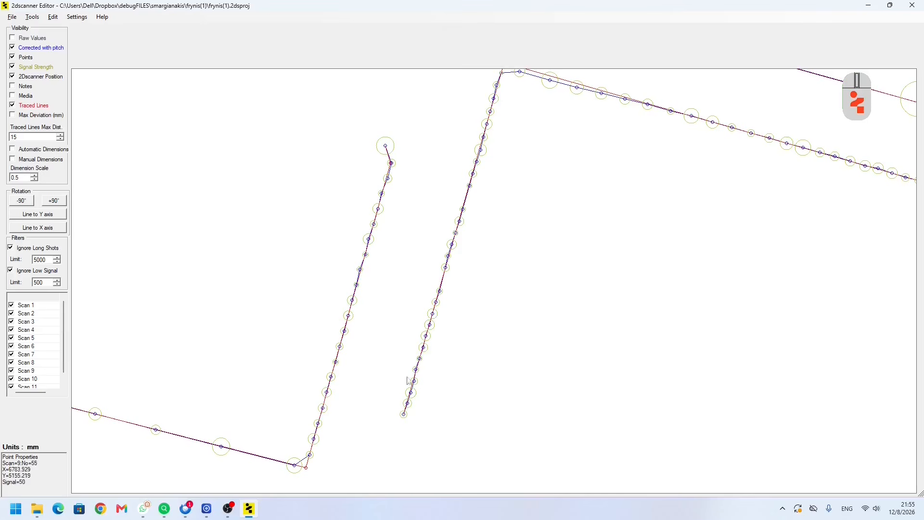
left_click(13, 58)
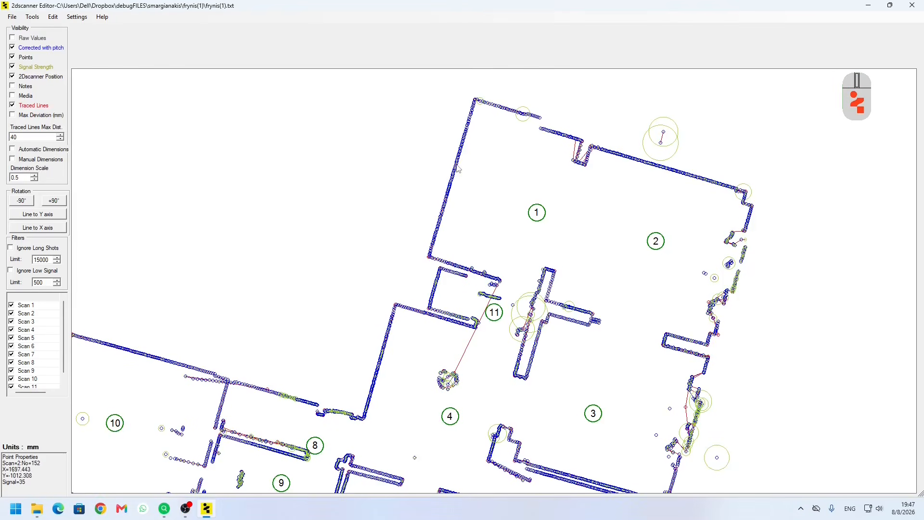
- Select different scans in turn by picking their wall lines in the drawing, including scans 2 and 7, ending with scan 1
left_click(456, 165)
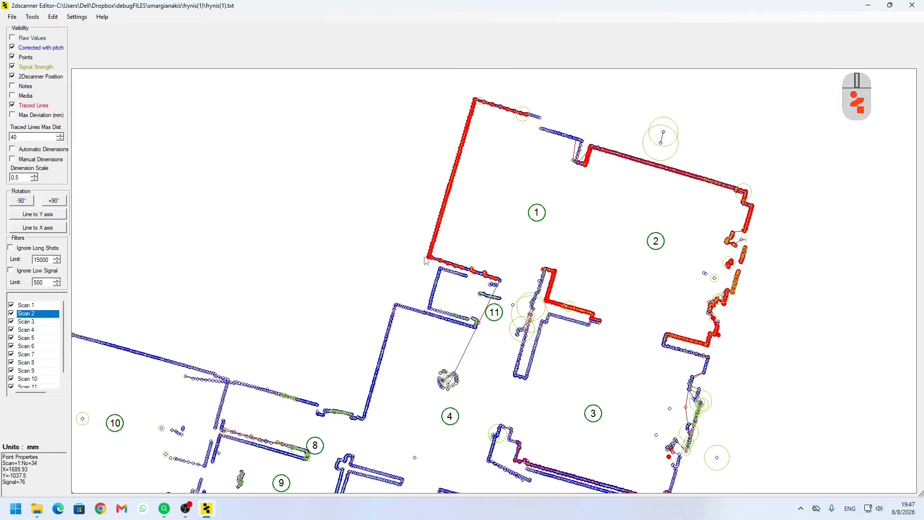
left_click(389, 348)
left_click(442, 320)
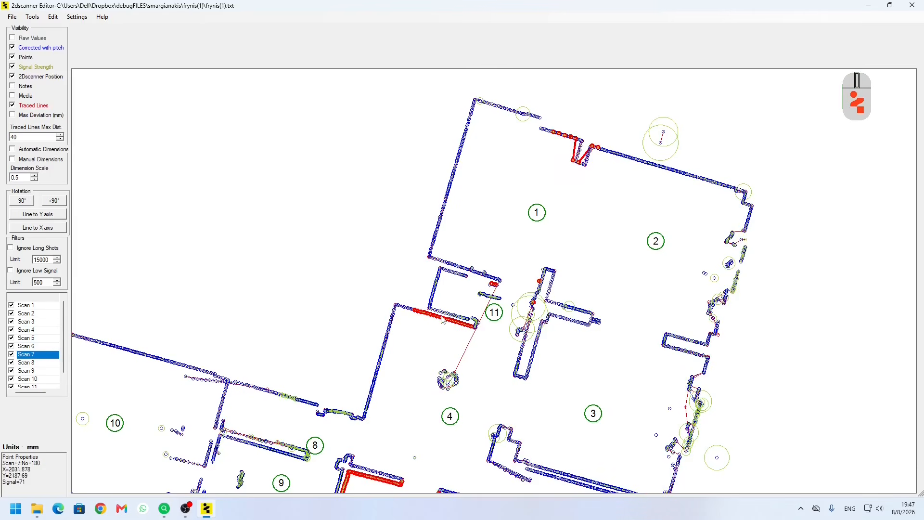
left_click(438, 258)
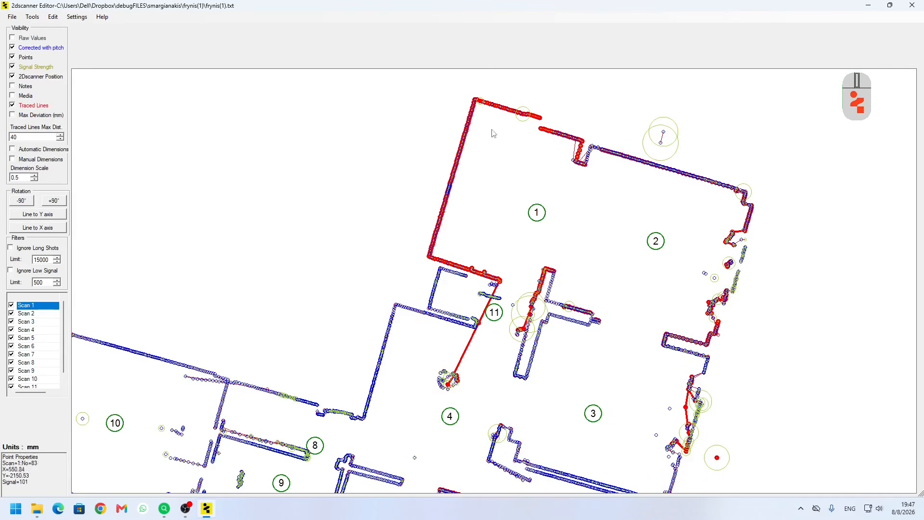
- View the actions available for the selected scan 1, and clear its selection
right_click(461, 152)
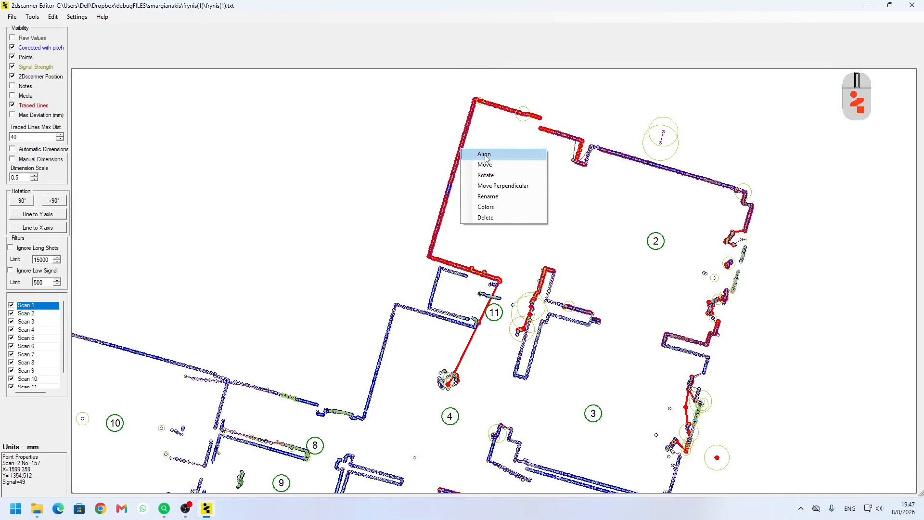
left_click(461, 152)
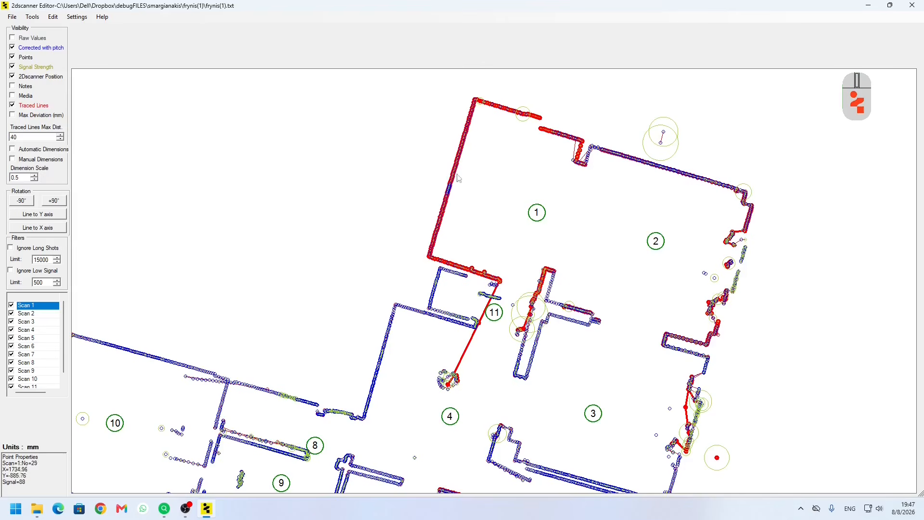
right_click(478, 189)
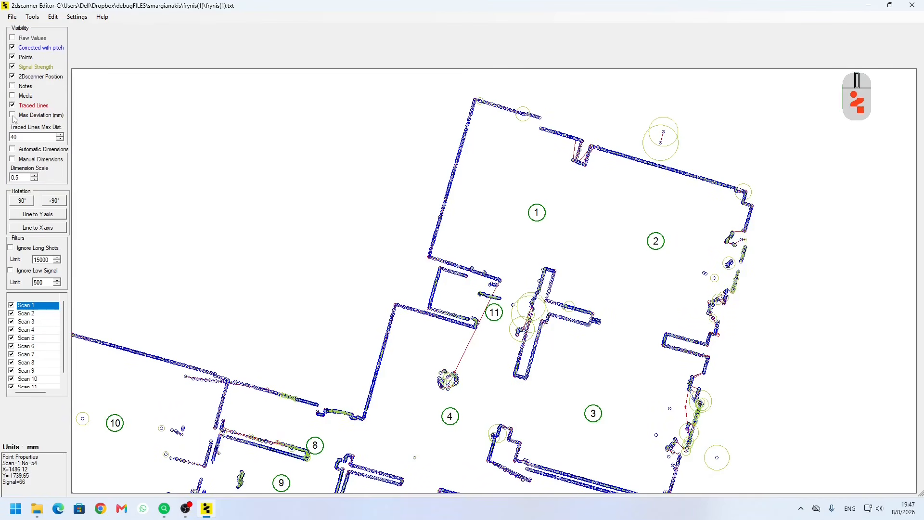
- Show the raw values on the outer wall beside scan 1, compare them with the pitch-corrected lines up close, and hide them again
left_click(13, 38)
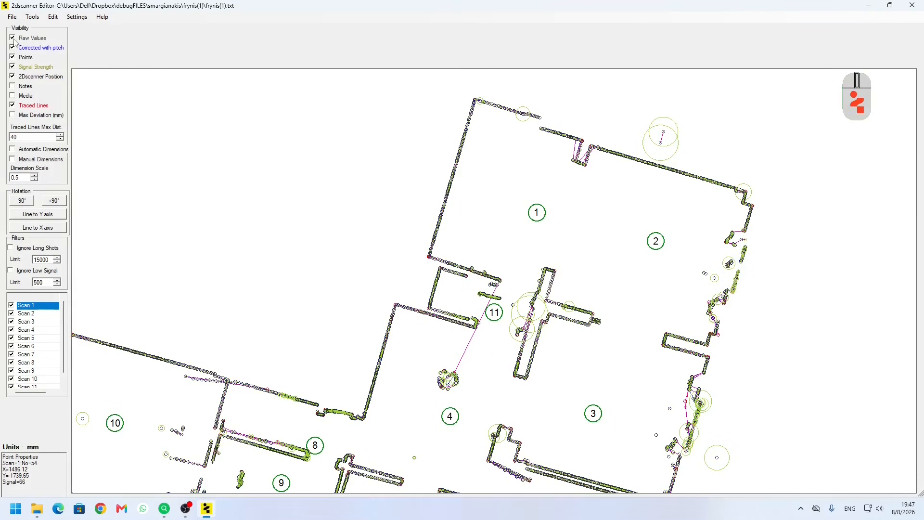
scroll(453, 152, "up", 8)
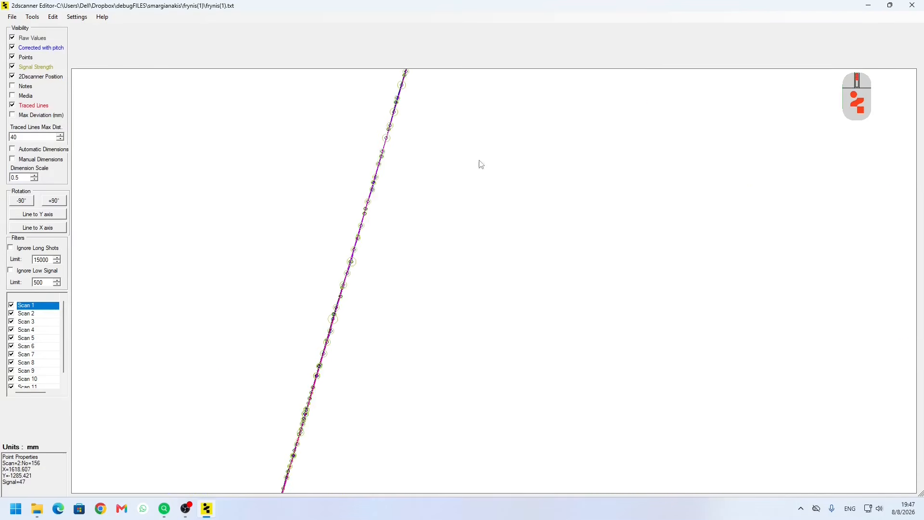
scroll(474, 219, "up", 4)
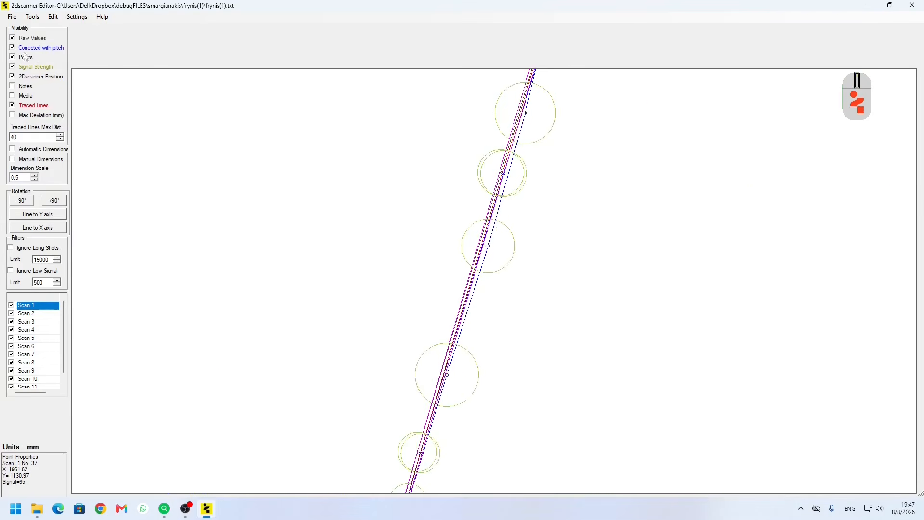
left_click(13, 38)
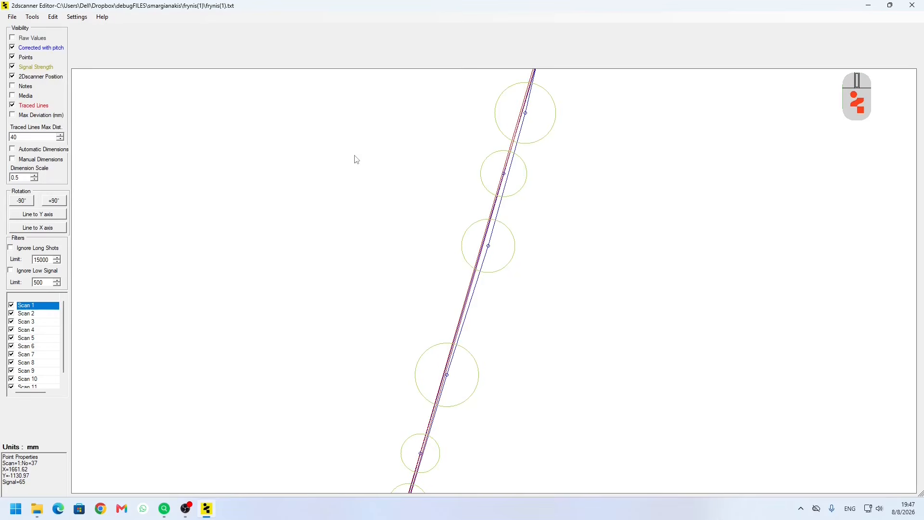
- Compare raw and pitch-corrected values on the wall between scans 11 and 3 by showing and hiding the raw values
scroll(356, 159, "down", 10)
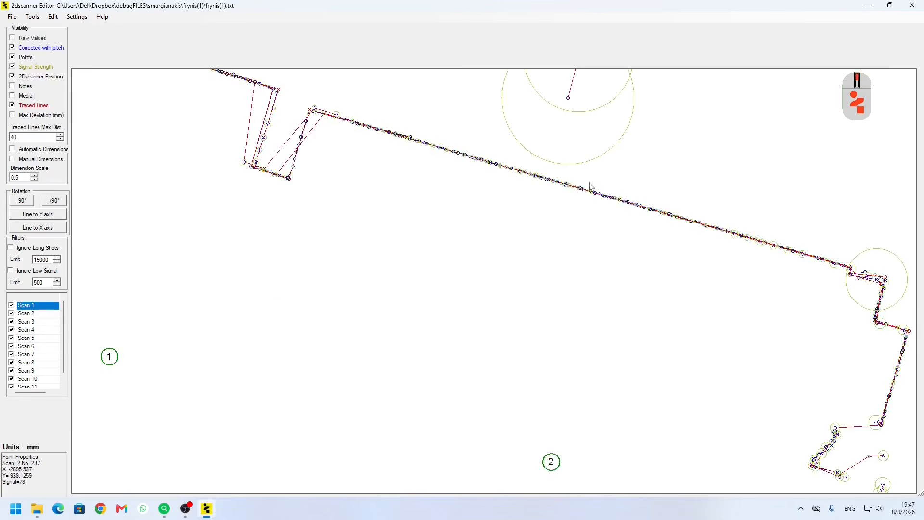
scroll(591, 186, "down", 5)
scroll(412, 443, "up", 5)
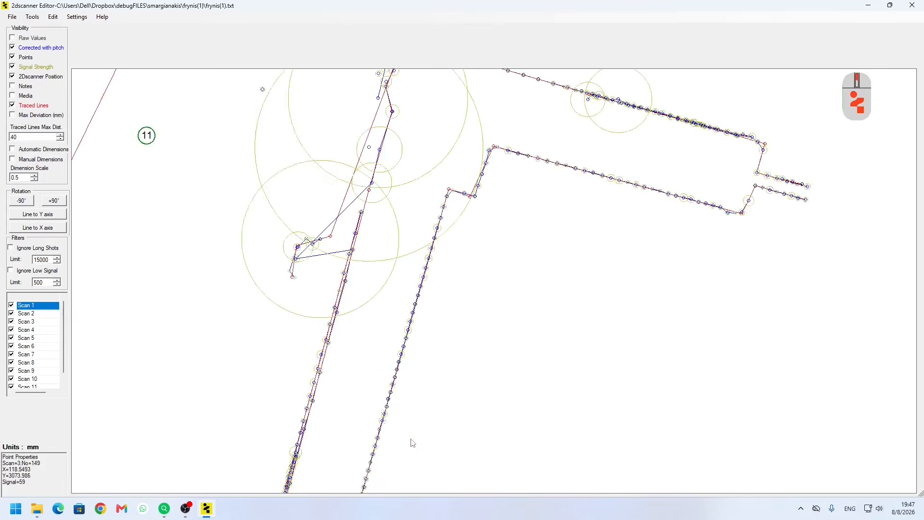
scroll(412, 443, "up", 3)
left_click(12, 38)
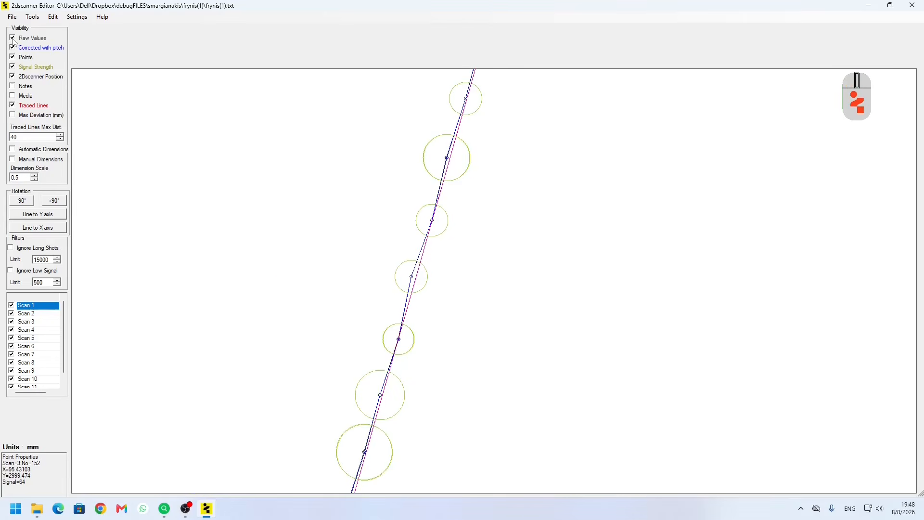
left_click(12, 38)
scroll(15, 50, "down", 1)
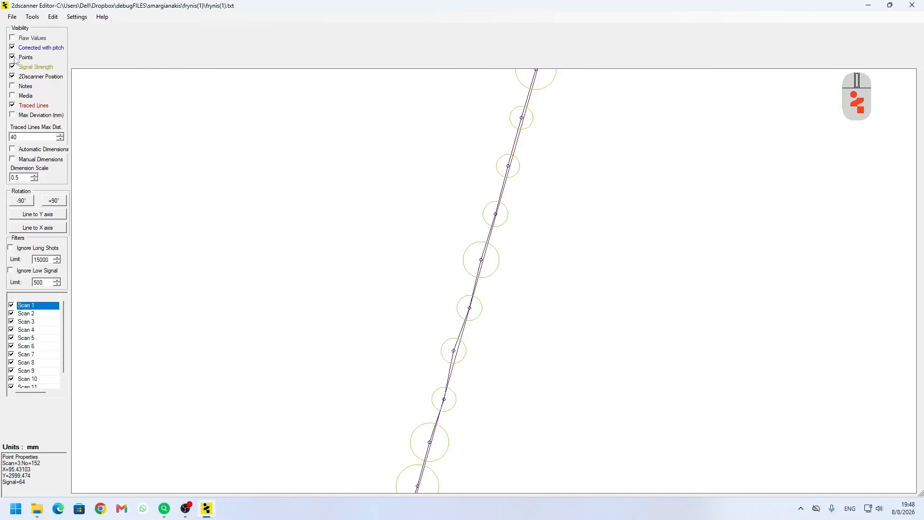
- Toggle the display of the scan points to compare the walls around scans 3, 4 and 11, leaving the points visible
left_click(14, 56)
left_click(14, 57)
scroll(498, 240, "down", 5)
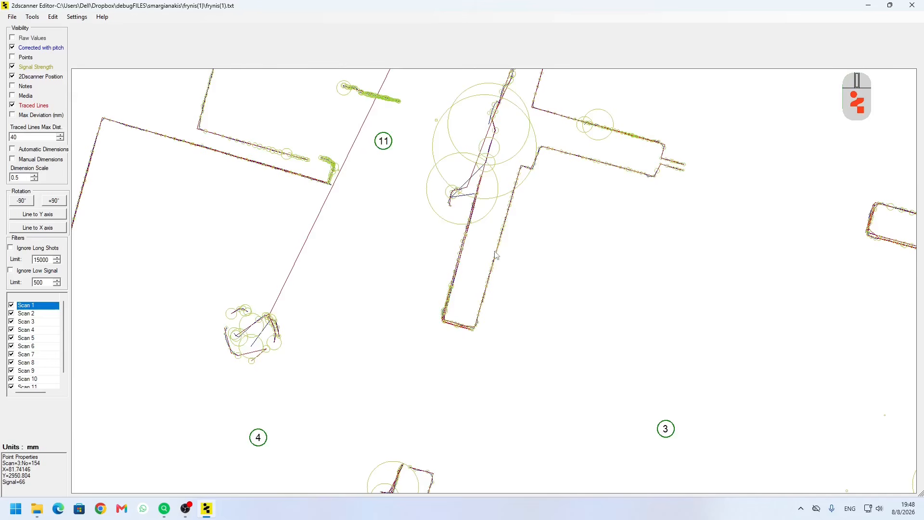
left_click(13, 57)
left_click(13, 58)
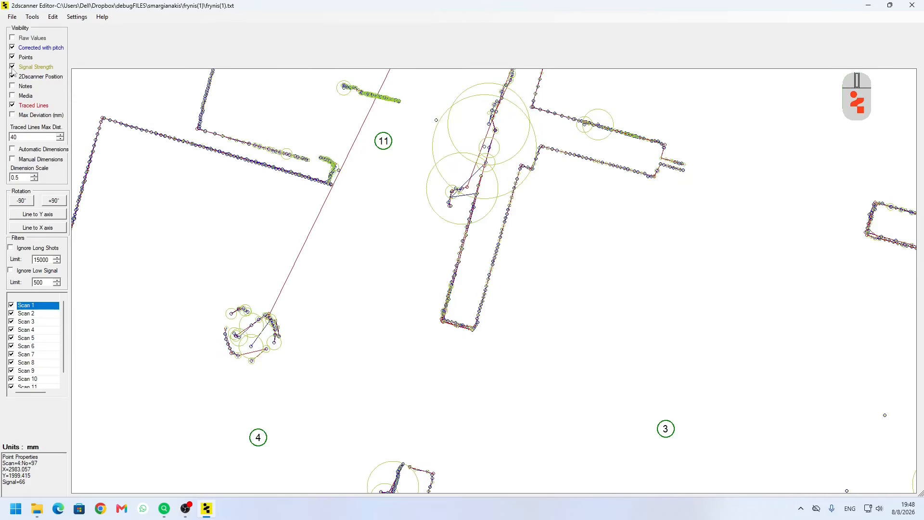
- Toggle the signal strength circles off and on for comparison, and enable the filter that ignores low-signal points
left_click(13, 68)
left_click(12, 67)
left_click(13, 67)
left_click(12, 67)
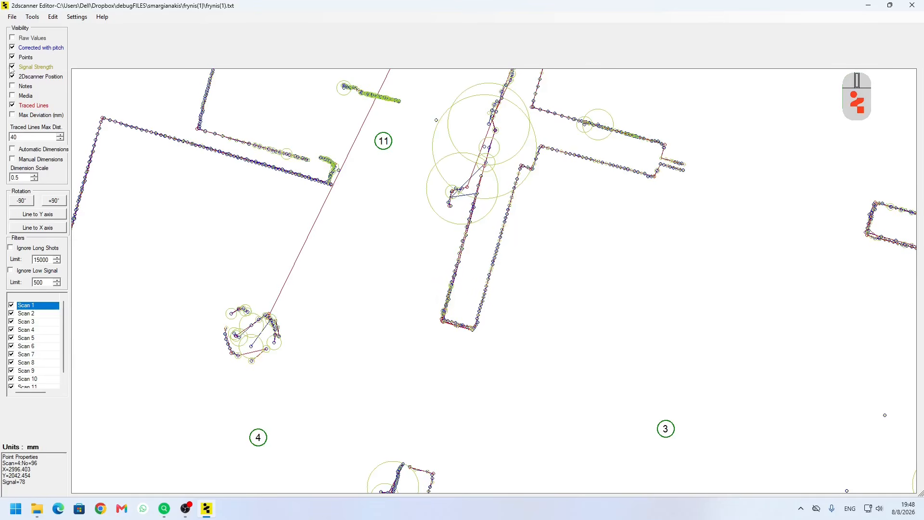
left_click(11, 270)
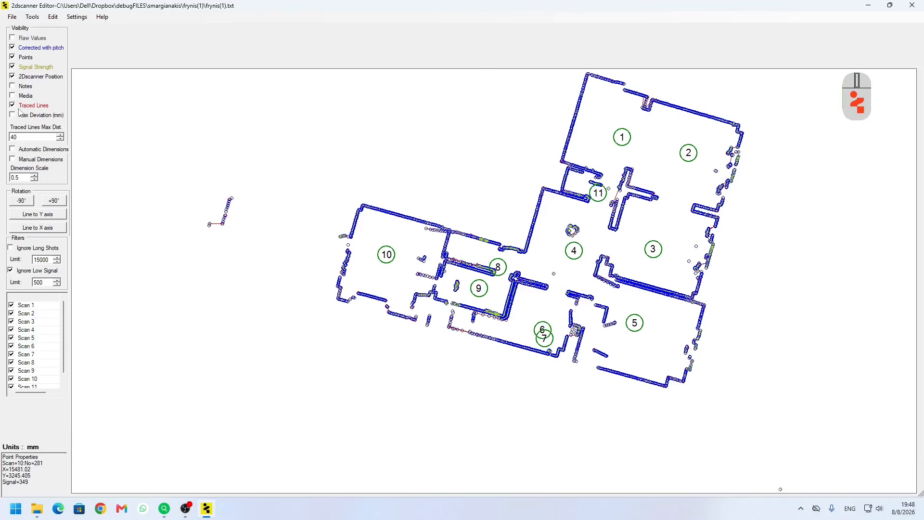
- Turn off the filter that ignores low-signal points, and toggle the 2Dscanner position markers off and back on
left_click(34, 271)
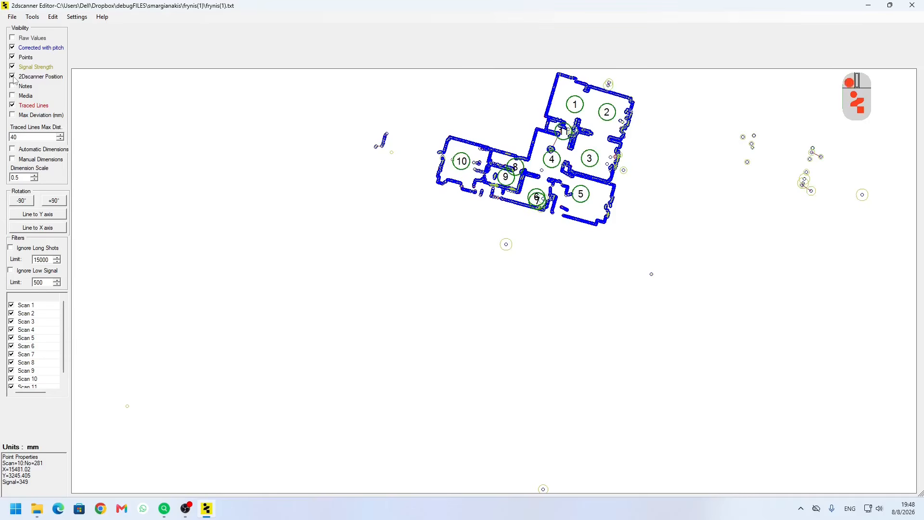
left_click(14, 77)
left_click(14, 77)
- Show the notes on the floor plan and view their labels around the scans up close
left_click(13, 86)
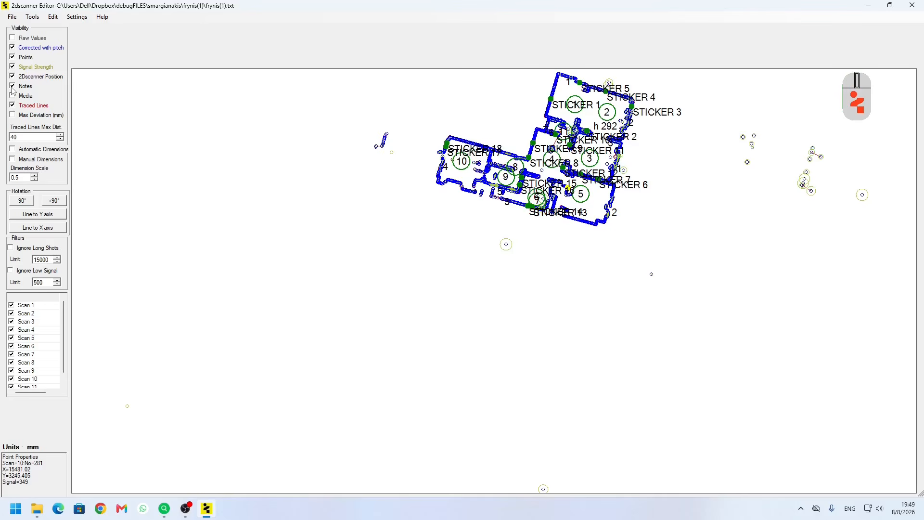
scroll(485, 265, "up", 3)
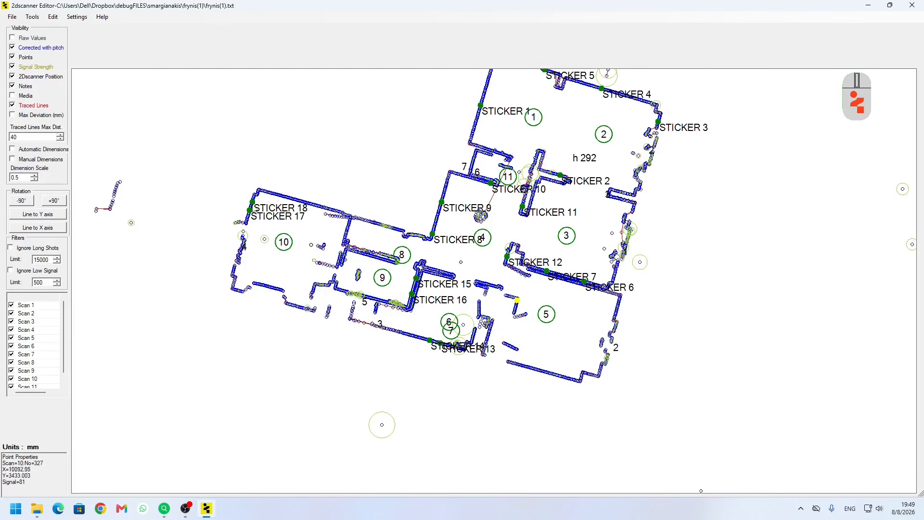
- Show the media thumbnails, open the photo WIMG7_110844.png beside scan 11 in the default viewer, and hide the media again
left_click(13, 96)
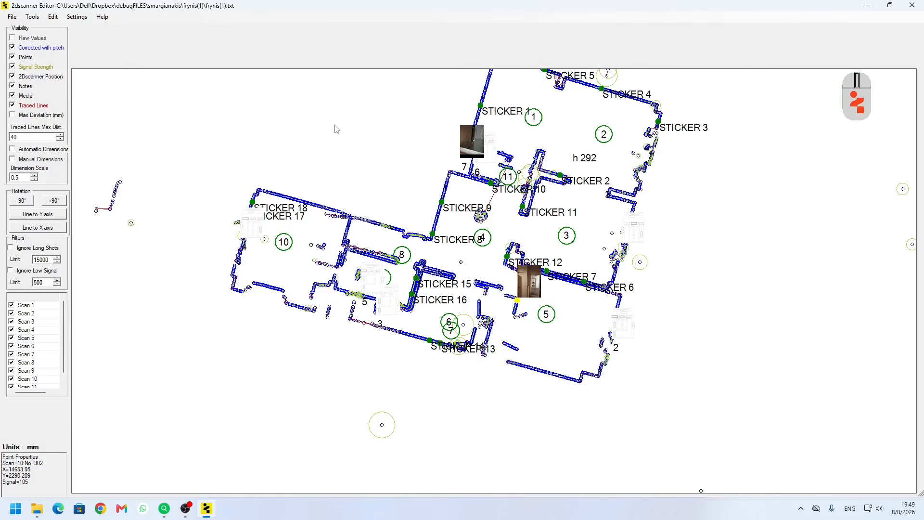
mouse_move(474, 145)
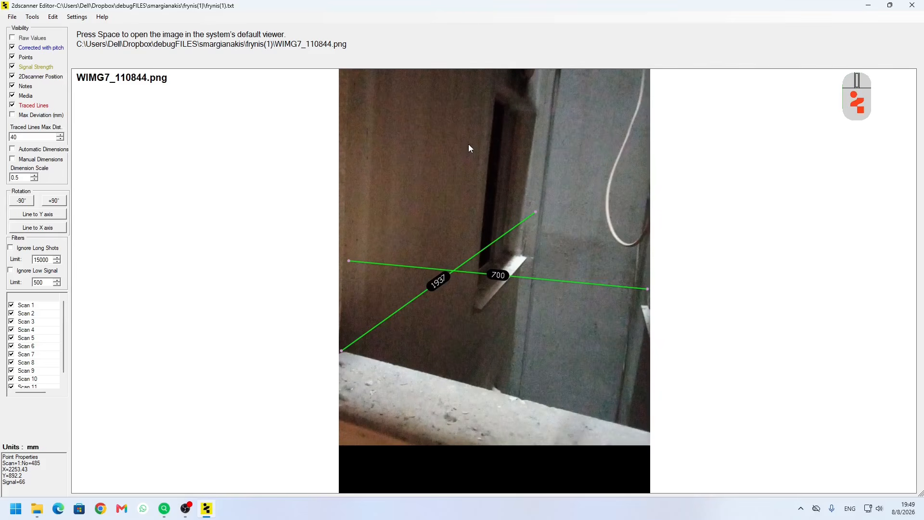
key("space")
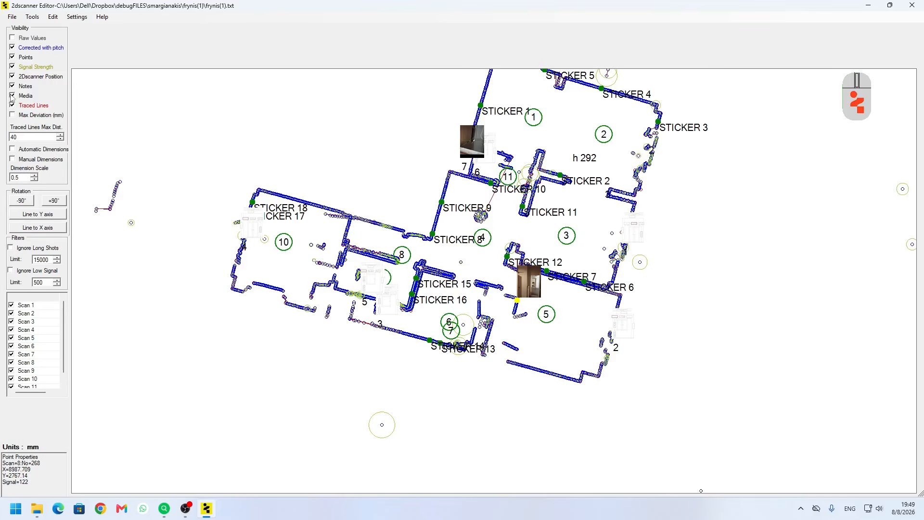
left_click(12, 96)
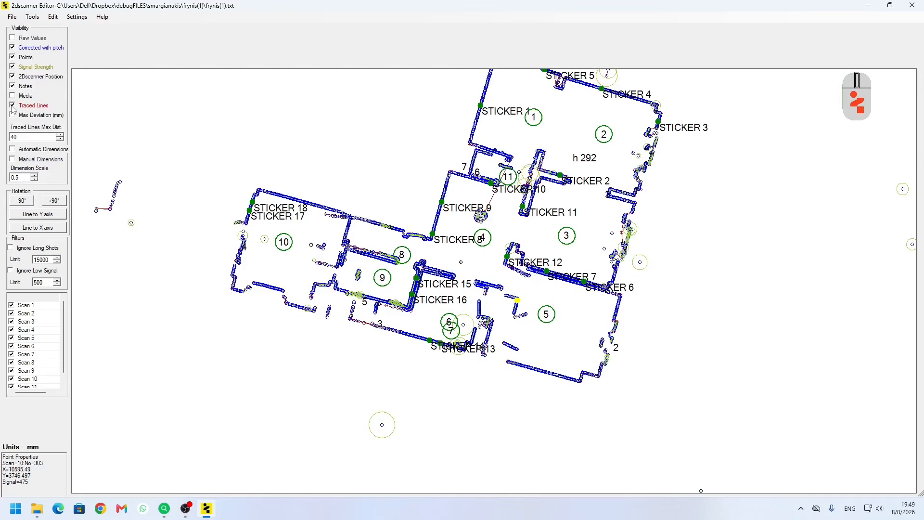
- Compare the traced line with the measured points on scan 10's upper wall by toggling the traced lines off and on
scroll(339, 233, "up", 6)
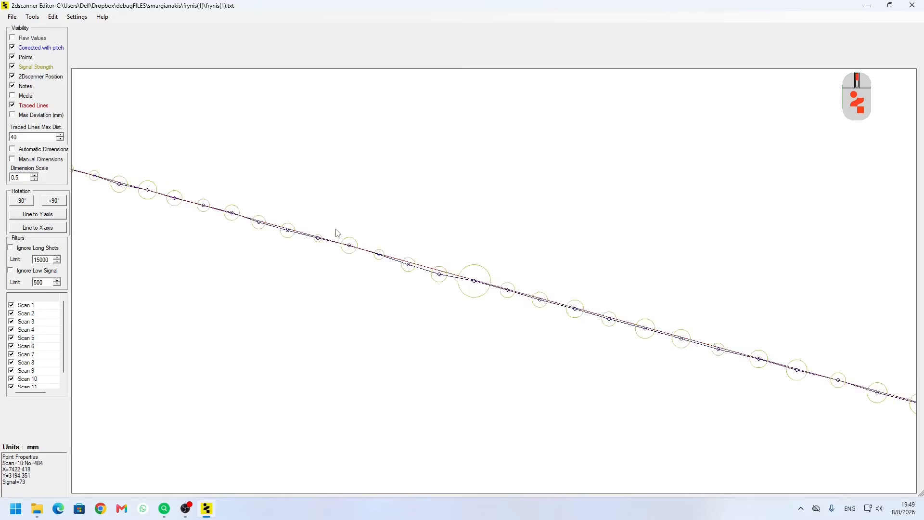
scroll(337, 233, "up", 3)
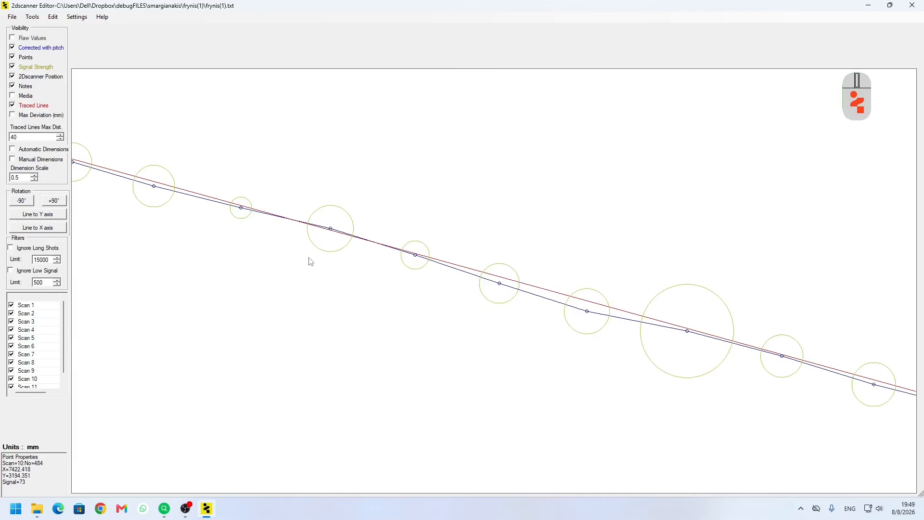
left_click(12, 106)
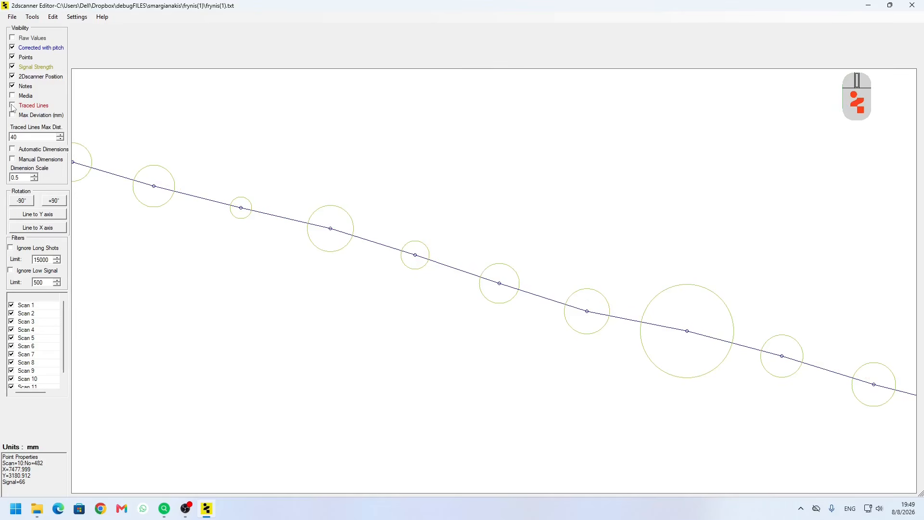
left_click(13, 105)
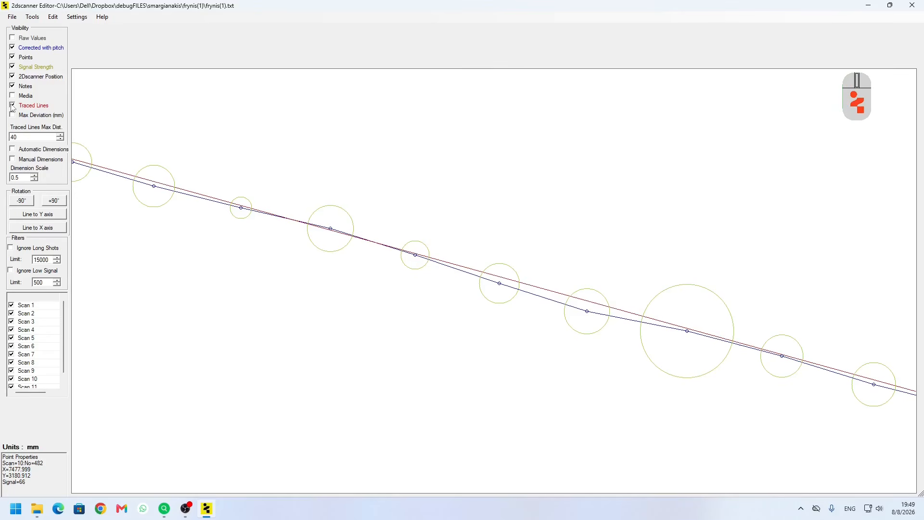
- Show the maximum deviation values and examine where the traced lines depart from the points at the wall junction between scans 10 and 8
left_click(12, 115)
scroll(448, 213, "down", 5)
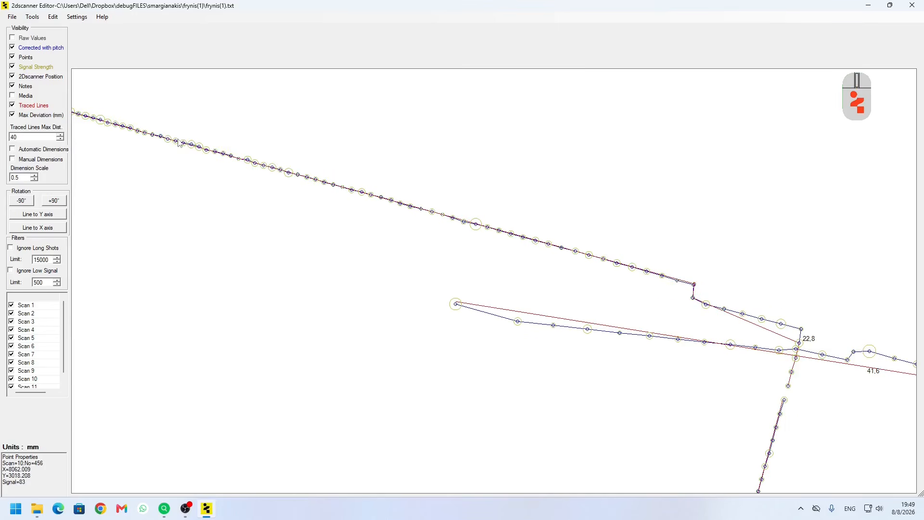
scroll(315, 154, "down", 2)
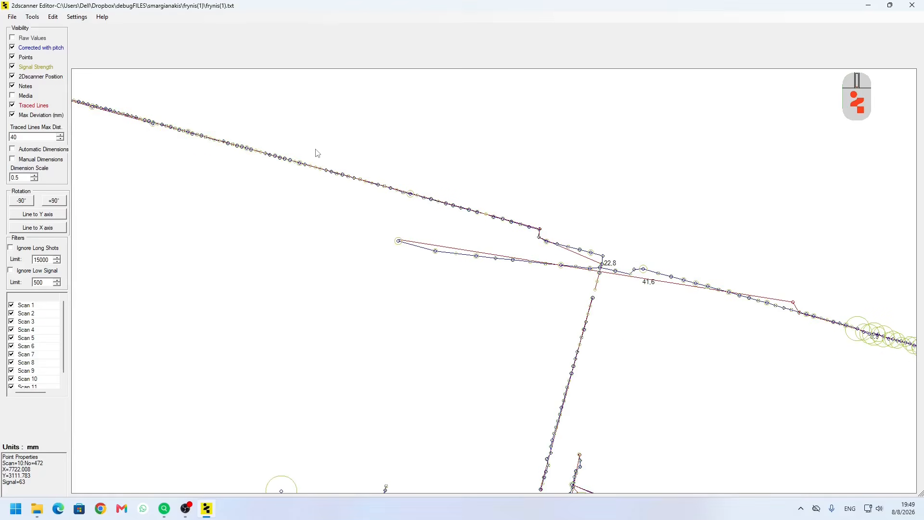
scroll(317, 153, "down", 4)
scroll(478, 227, "up", 6)
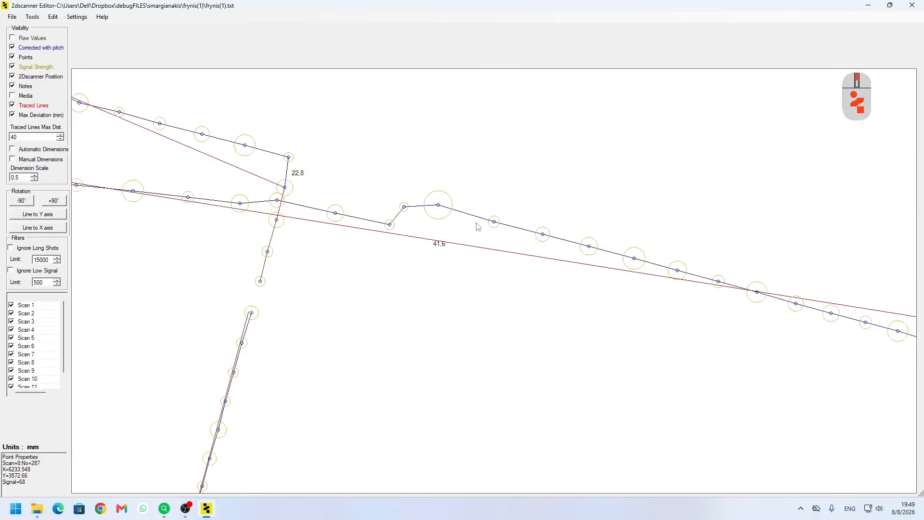
scroll(449, 233, "up", 2)
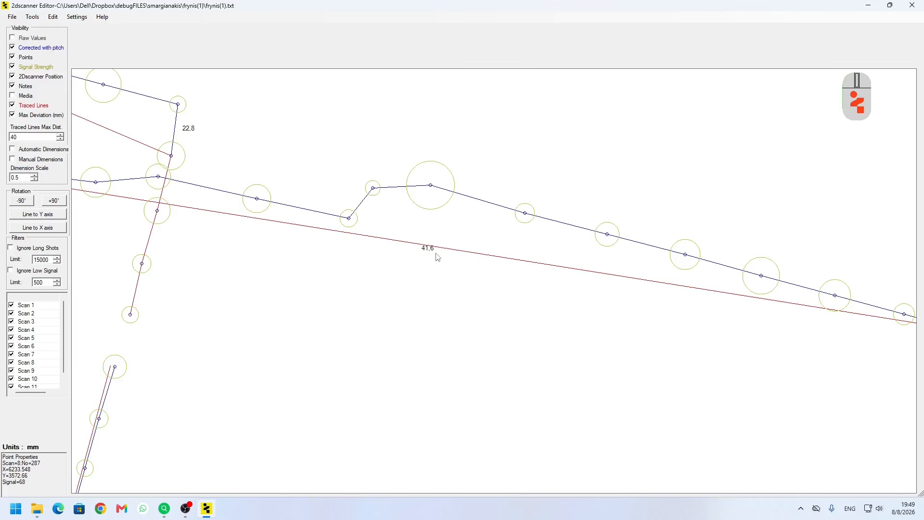
scroll(416, 280, "down", 2)
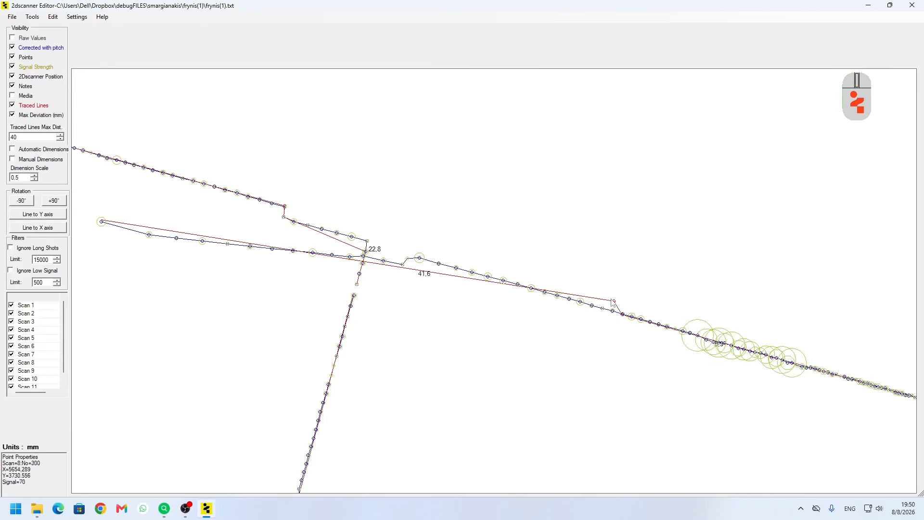
scroll(427, 279, "up", 4)
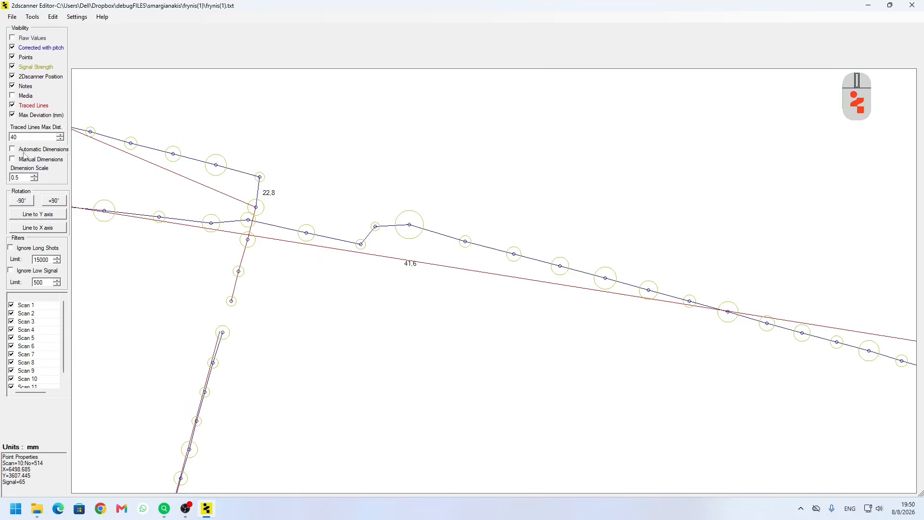
- Set the maximum distance of the traced lines to 15 mm so they follow the wall points more closely
left_click(27, 135)
left_click_drag(27, 135, 1, 136)
type("15")
key("Return")
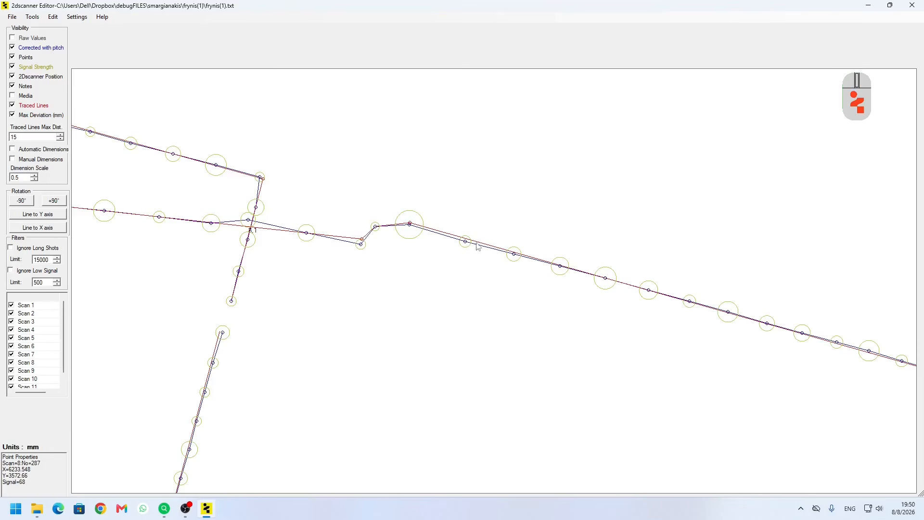
scroll(437, 252, "down", 5)
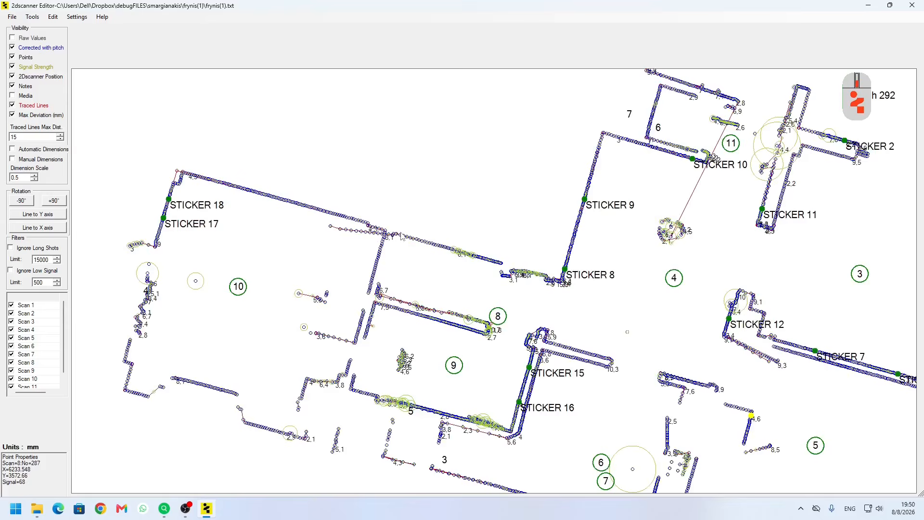
- Set the traced lines' maximum distance to 40 mm and compare the tracing on the jagged outer wall of scan 10
scroll(126, 313, "up", 6)
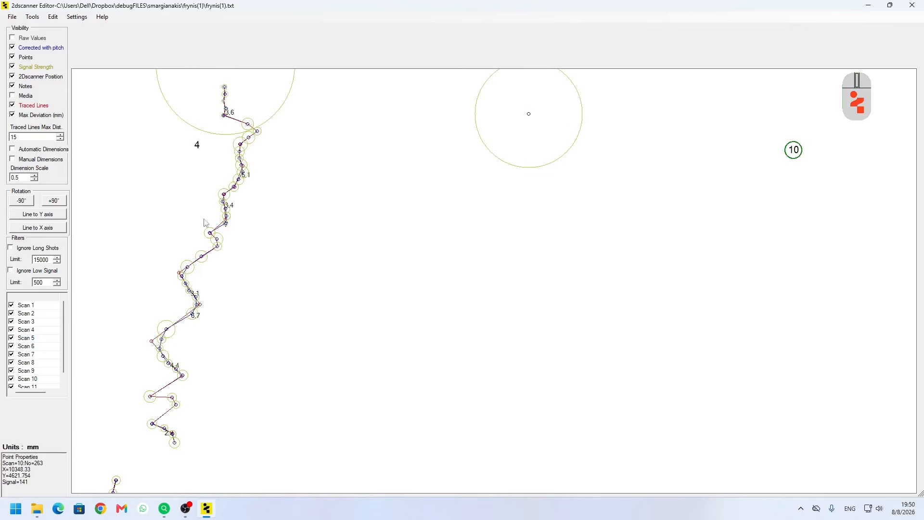
double_click(27, 137)
type("40")
key("Return")
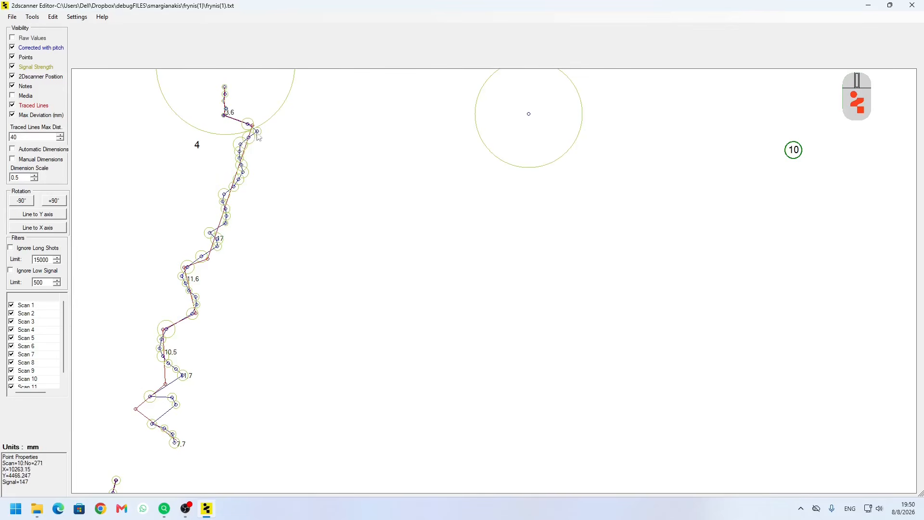
- Return the traced lines' maximum distance to 15 mm and view the rooms around scans 8, 9 and 10
left_click_drag(23, 138, 1, 139)
type("15")
key("Return")
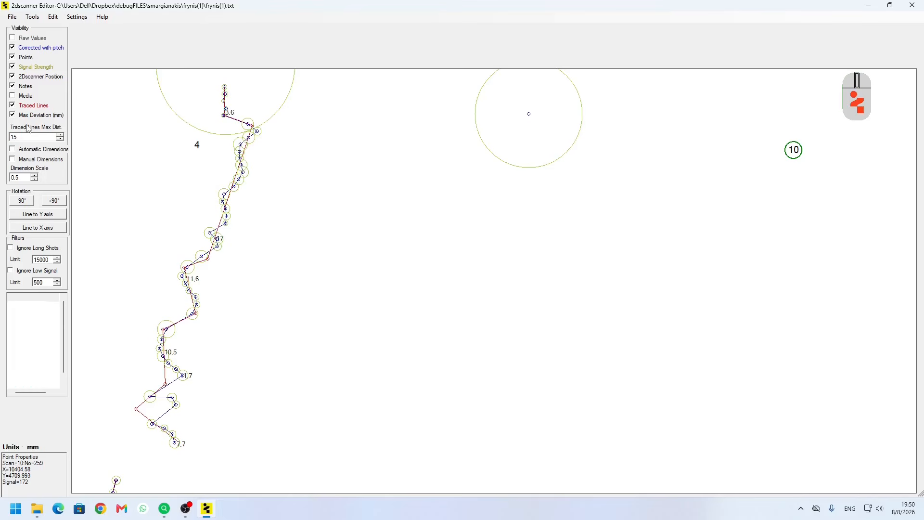
scroll(339, 240, "down", 3)
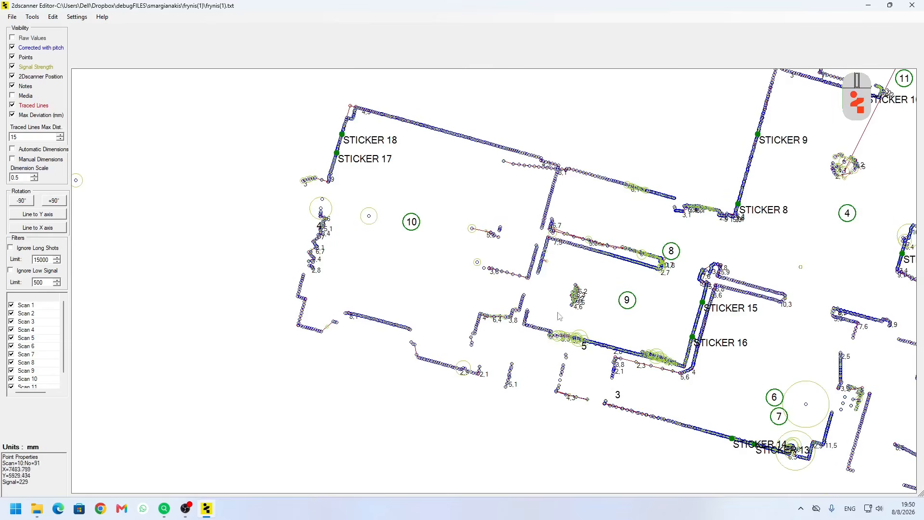
middle_click_drag(560, 300, 450, 290)
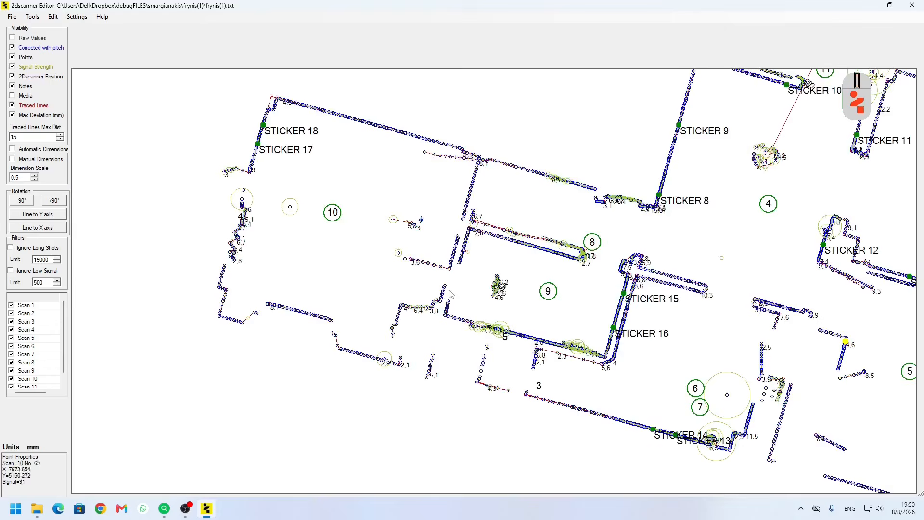
- Show the automatic dimensions, examine them at the corner by STICKER 18 and the lower outer corner of scan 10, and hide them
left_click(12, 149)
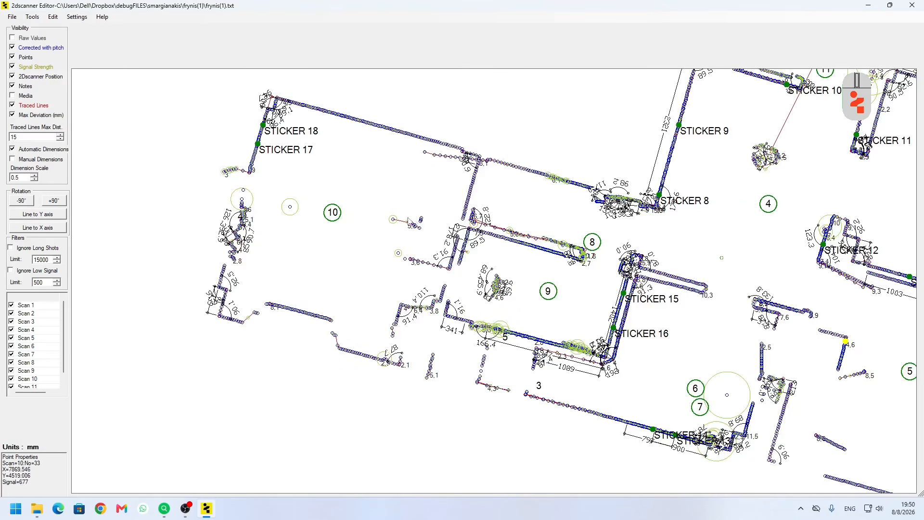
scroll(273, 101, "up", 5)
scroll(244, 94, "up", 2)
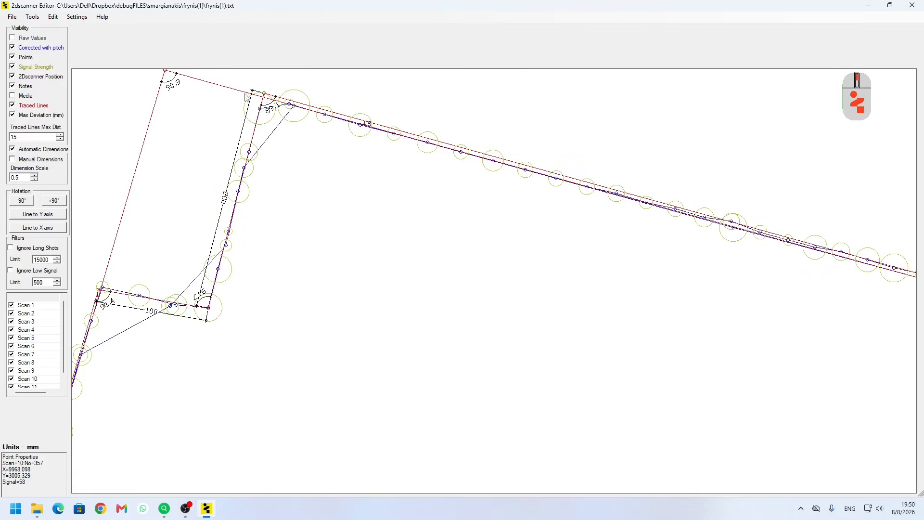
scroll(284, 111, "down", 2)
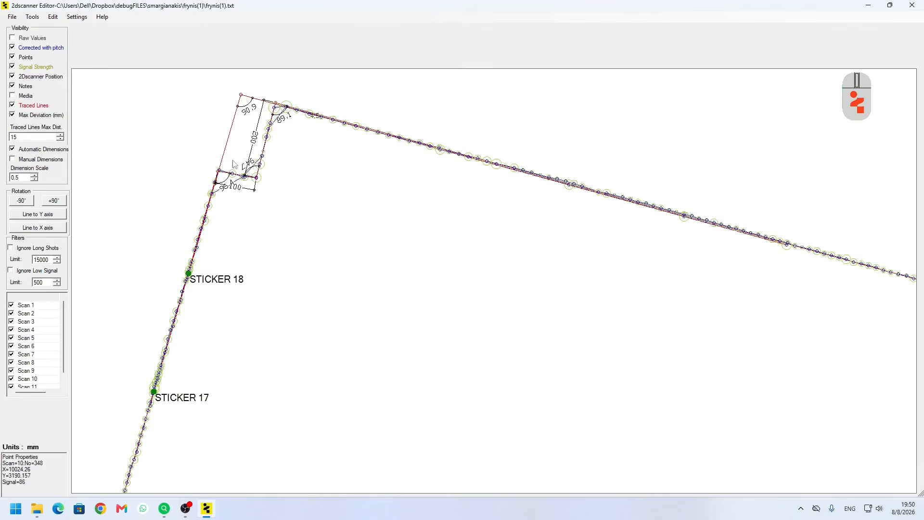
scroll(270, 152, "down", 3)
scroll(241, 159, "down", 1)
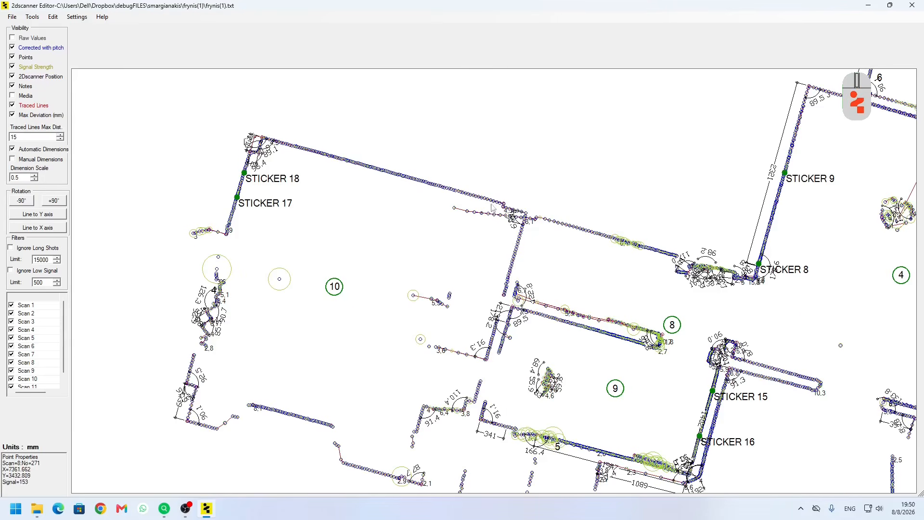
middle_click_drag(303, 425, 261, 346)
scroll(262, 349, "up", 4)
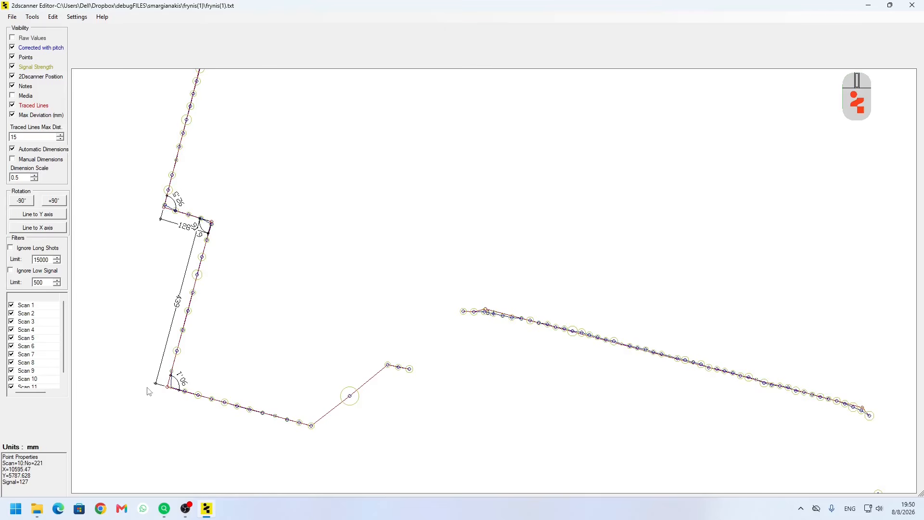
left_click(12, 149)
- Add an aligned dimension along the short lower wall segment of scan 10's room, and toggle the manual dimensions off and on
left_click(11, 159)
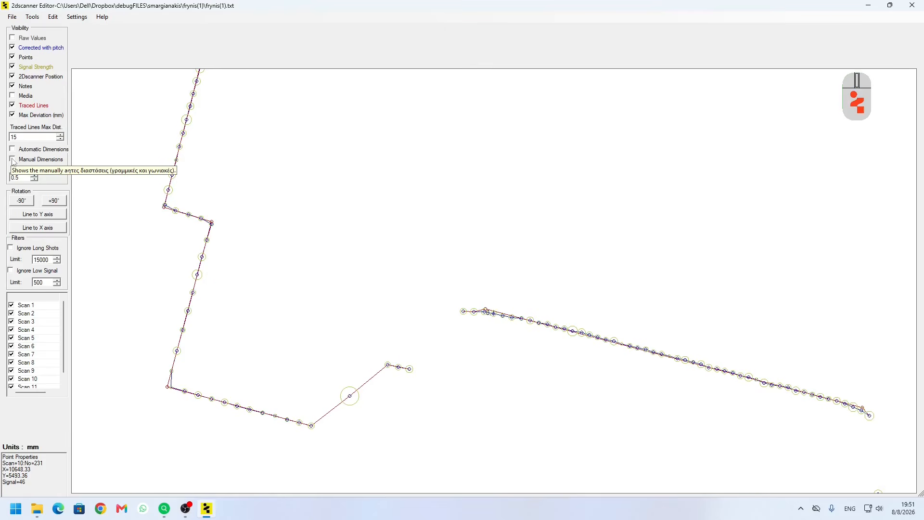
right_click(194, 220)
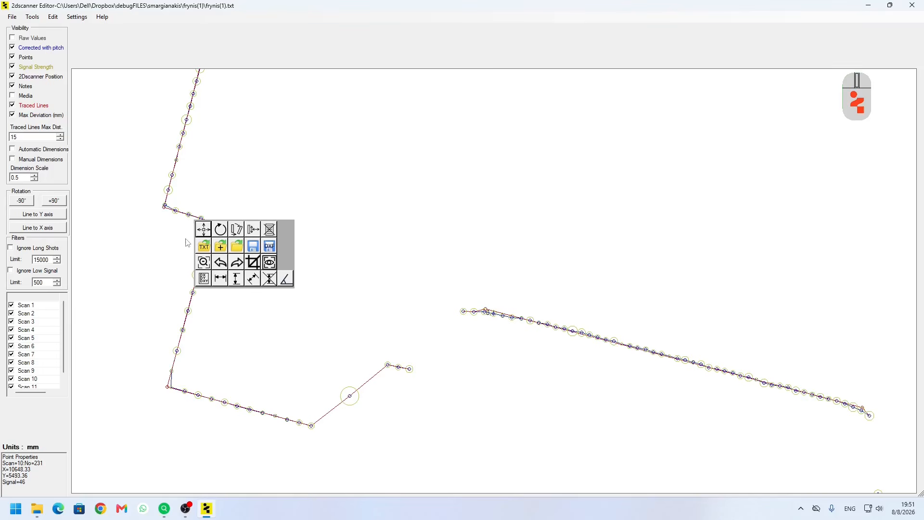
left_click(255, 282)
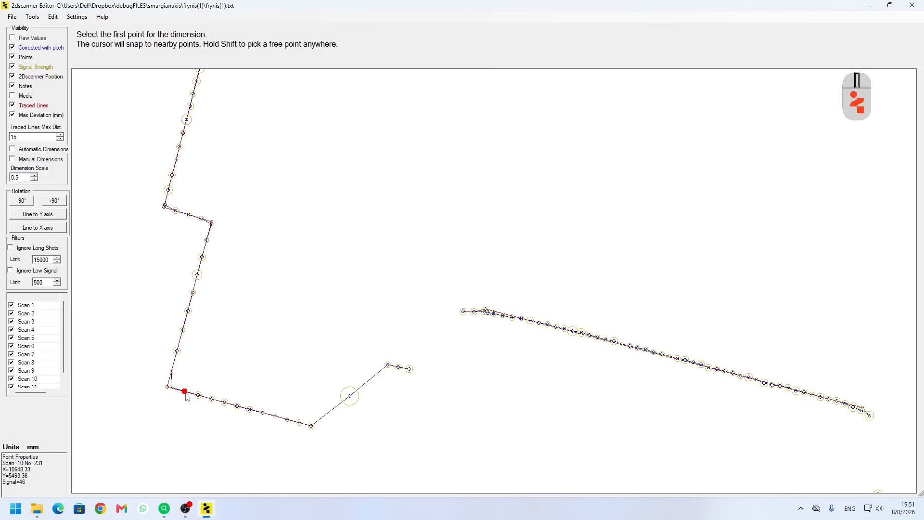
left_click(299, 430)
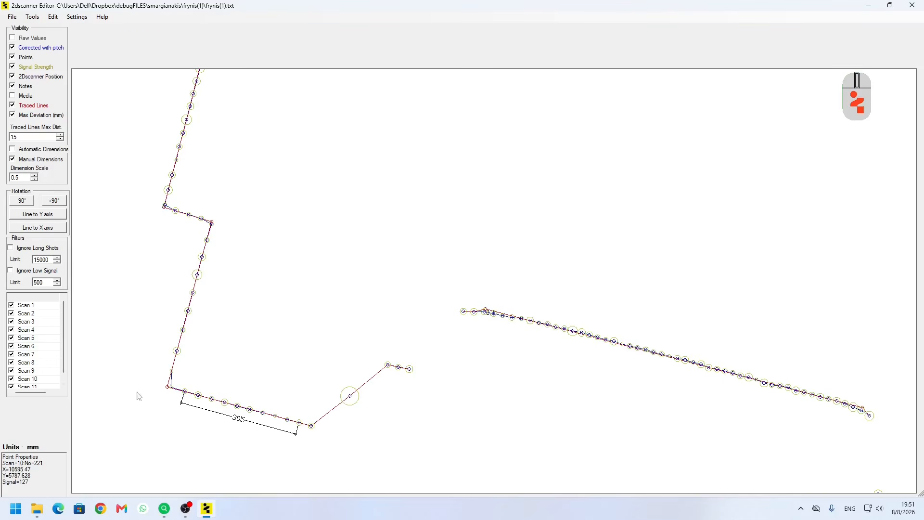
left_click(13, 160)
left_click(13, 160)
left_click(13, 160)
- Raise the dimension scale to 1.0 to enlarge the new dimension, and lower it back to 0.5
left_click(34, 175)
left_click(35, 175)
left_click(34, 175)
left_click(34, 175)
left_click(34, 175)
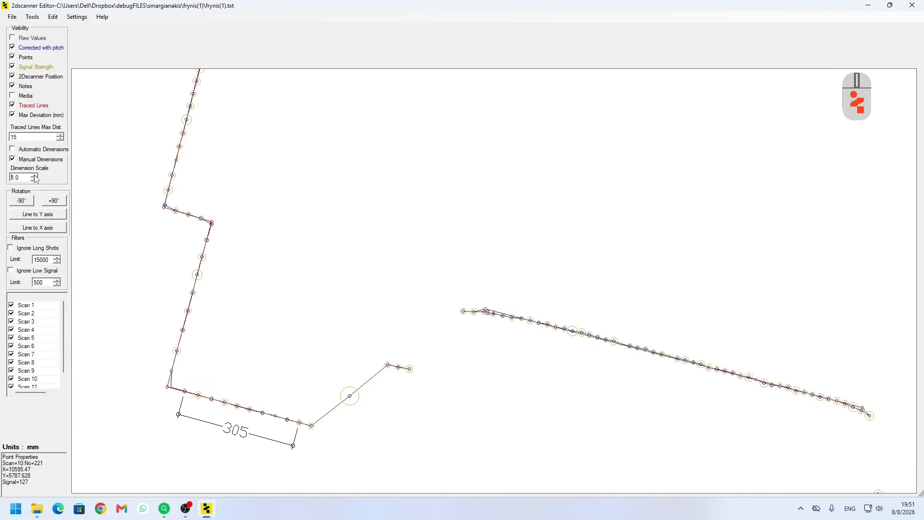
left_click(34, 179)
left_click(34, 180)
left_click(34, 180)
left_click(34, 179)
left_click(34, 179)
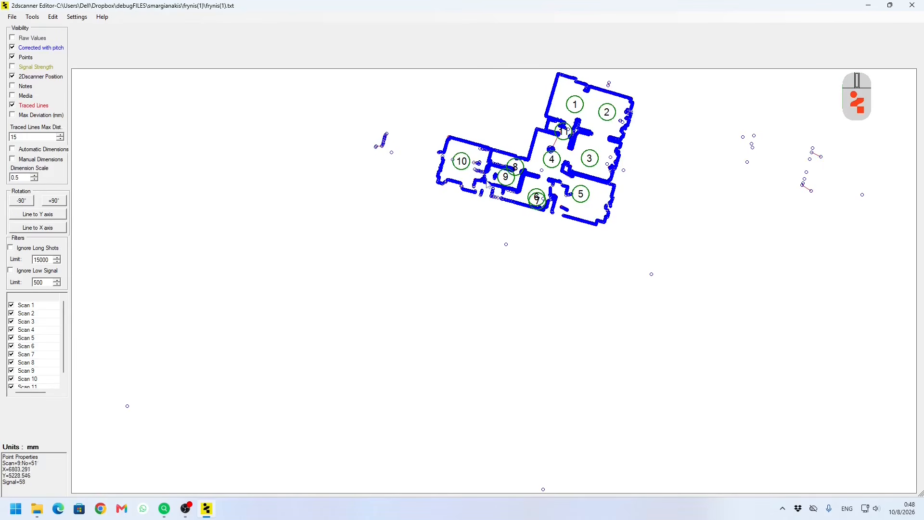
- Rotate scan 10 by +90° and back by -90°, and clear its selection
scroll(500, 246, "up", 1)
scroll(473, 247, "up", 1)
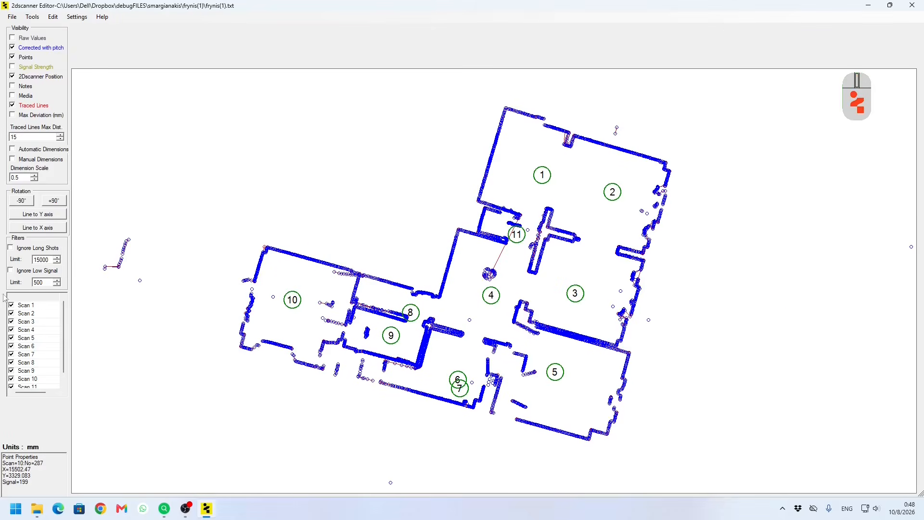
left_click(26, 200)
left_click(50, 203)
left_click(321, 264)
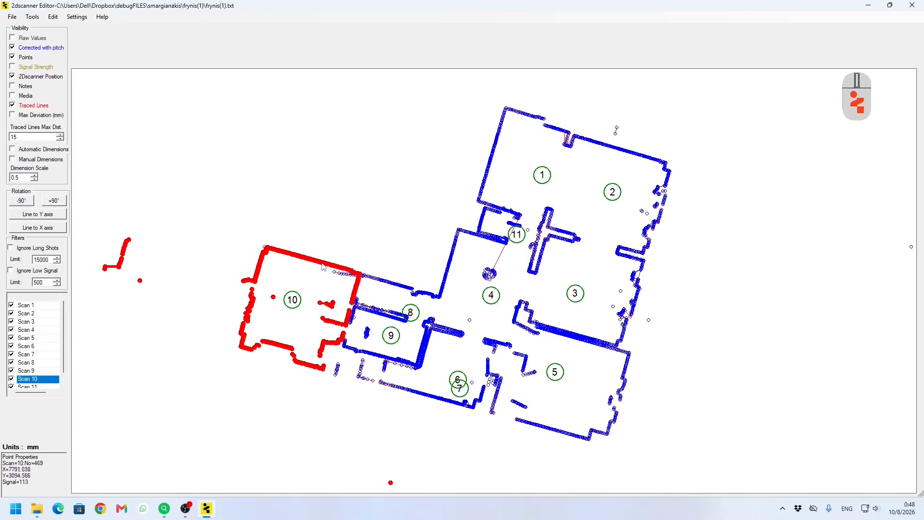
left_click(44, 201)
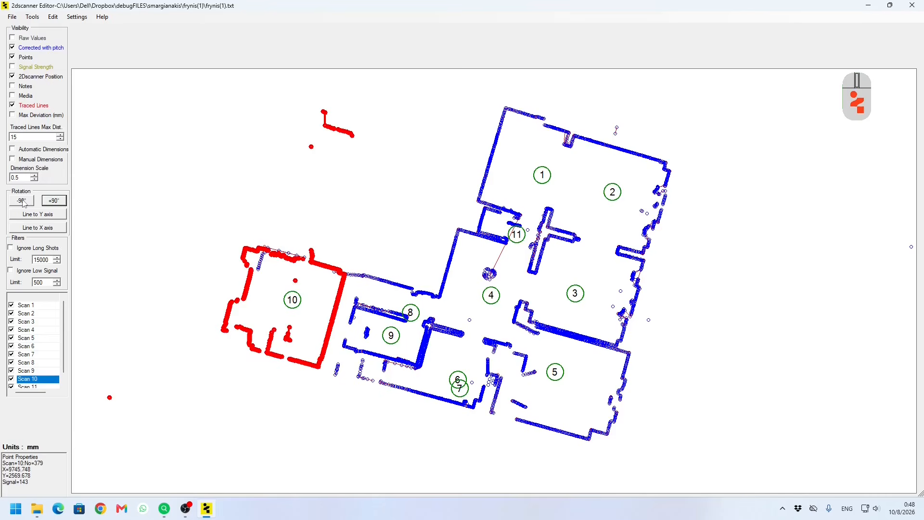
left_click(24, 202)
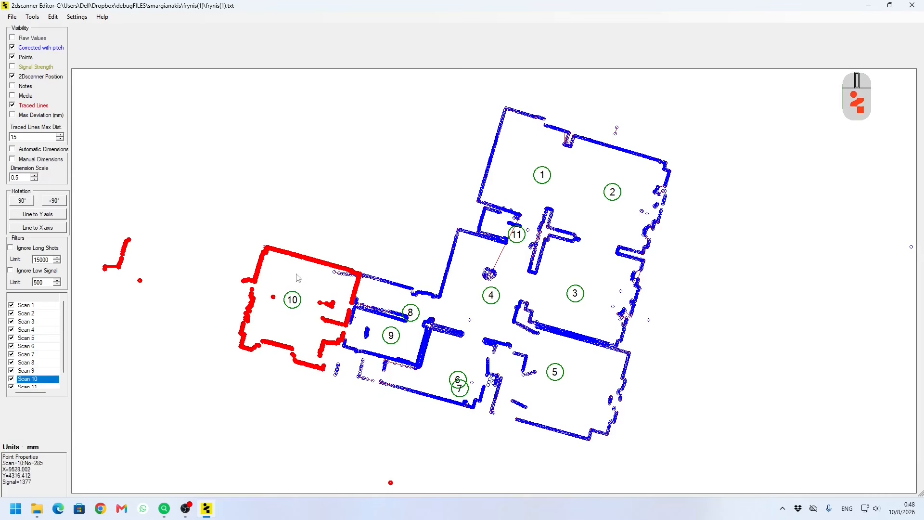
left_click(302, 244)
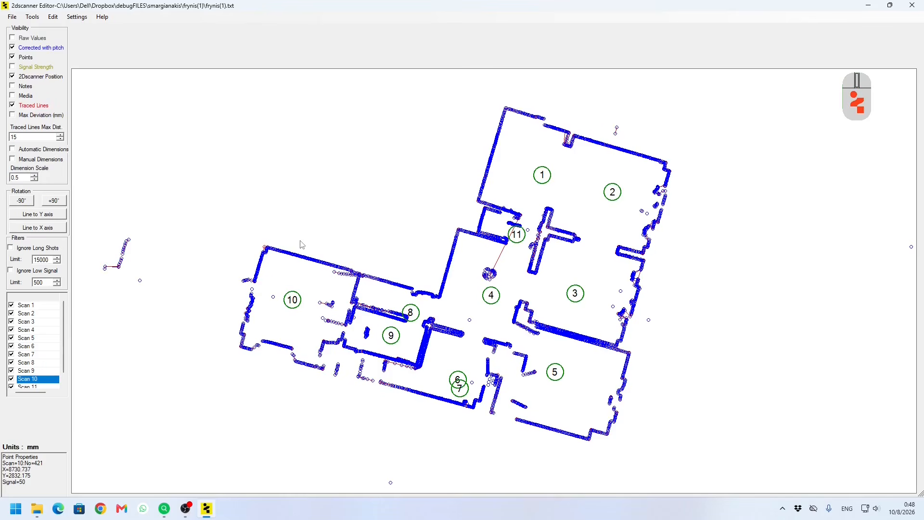
left_click(27, 203)
left_click(27, 203)
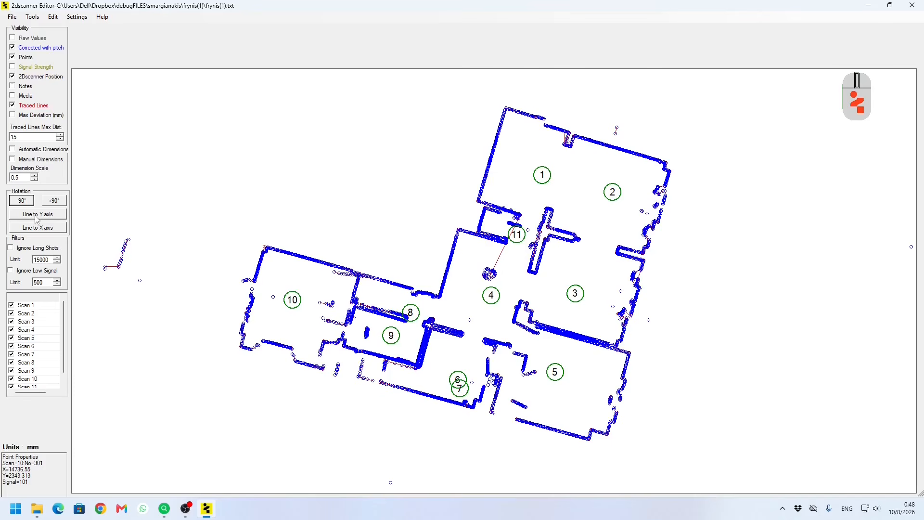
- Rotate all scans to align scan 1's long outer wall with the Y axis, and realign the same wall to the X axis
left_click(37, 214)
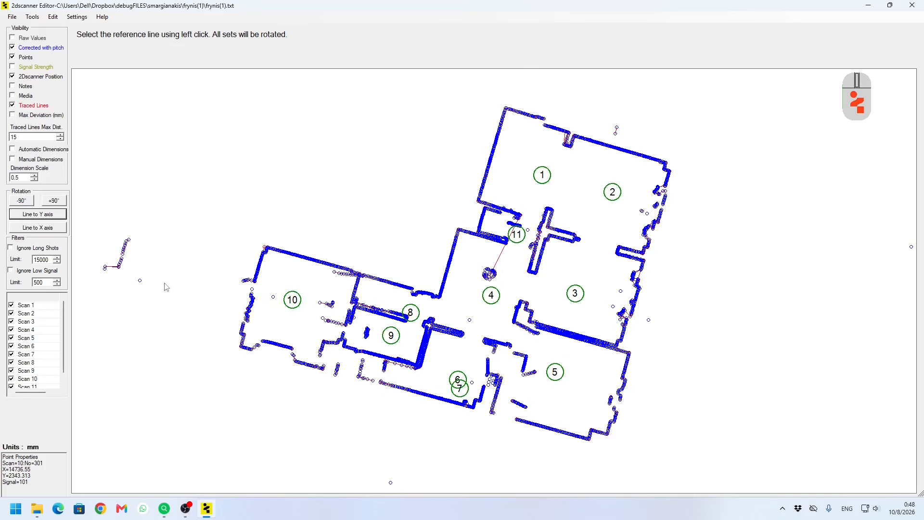
left_click(491, 156)
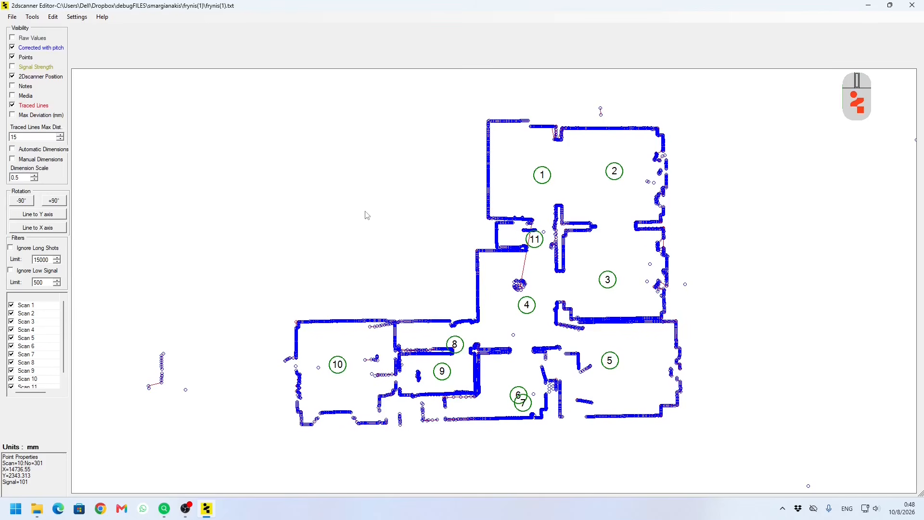
left_click(46, 231)
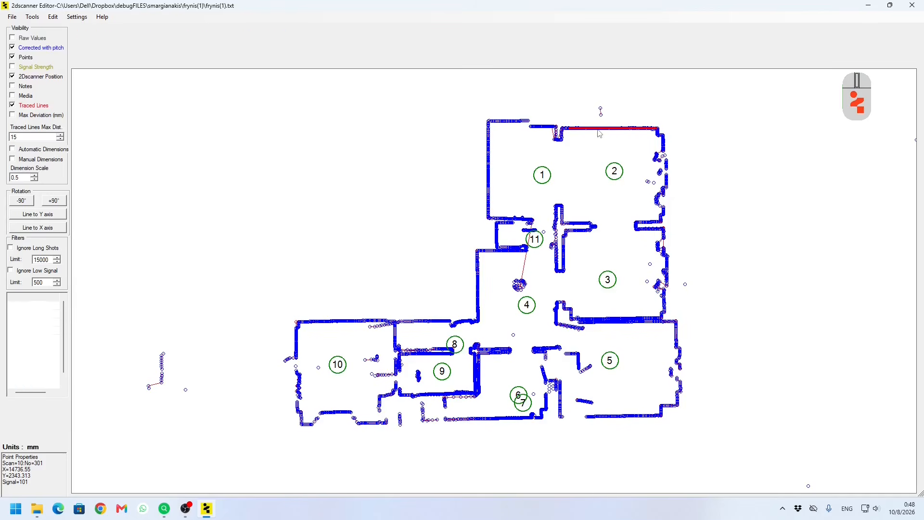
left_click(487, 164)
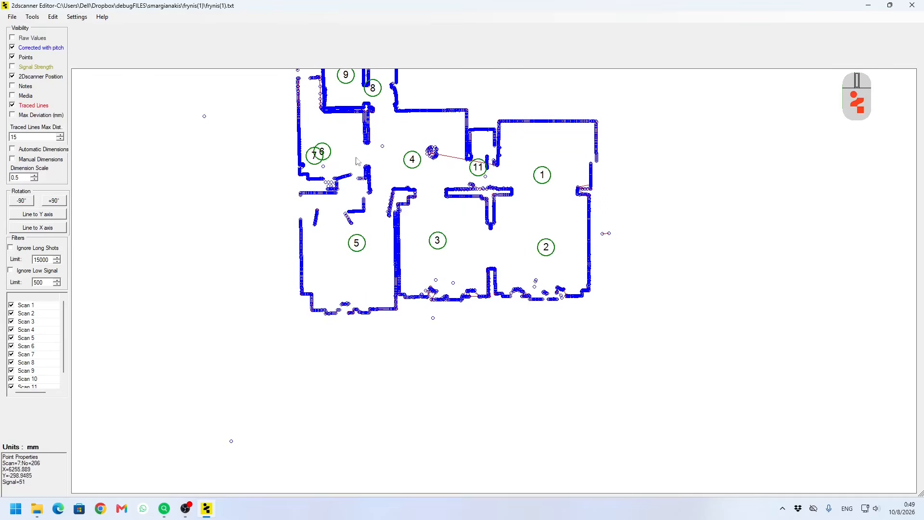
middle_click_drag(356, 145, 329, 268)
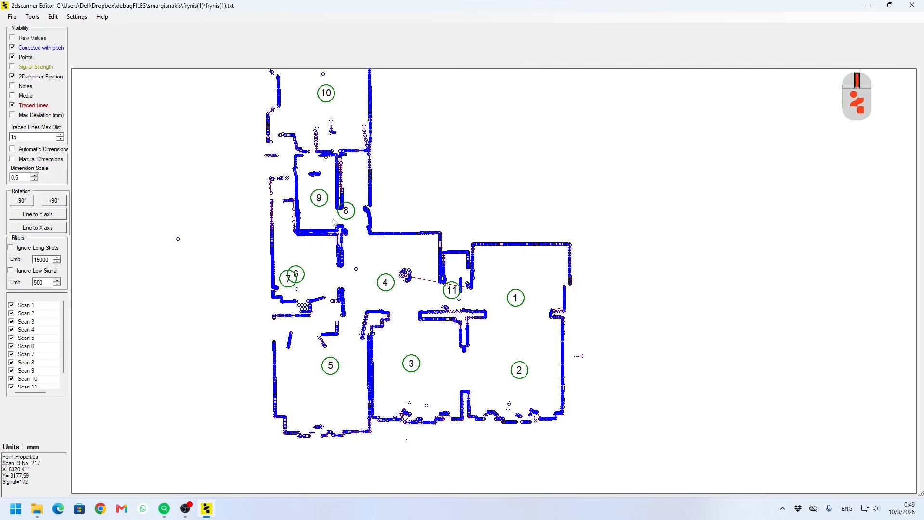
middle_click_drag(333, 222, 332, 267)
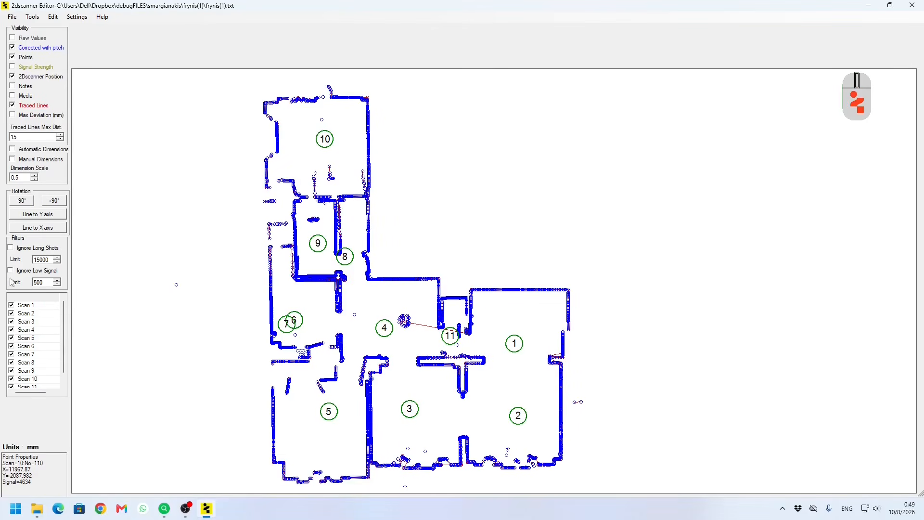
- Filter out low-signal points and long shots, setting the long-shot limit to 5000
scroll(306, 277, "down", 5)
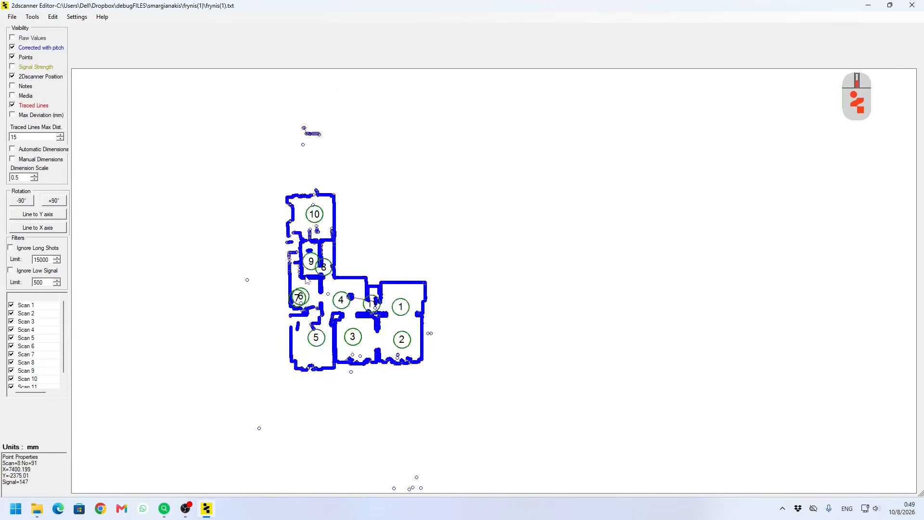
left_click(10, 271)
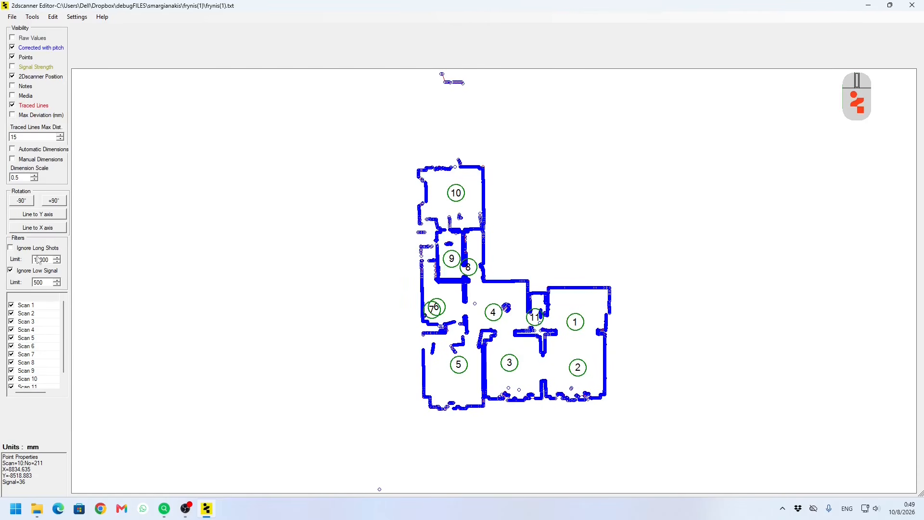
left_click(11, 247)
double_click(47, 260)
type("50")
key("Return")
scroll(442, 283, "down", 4)
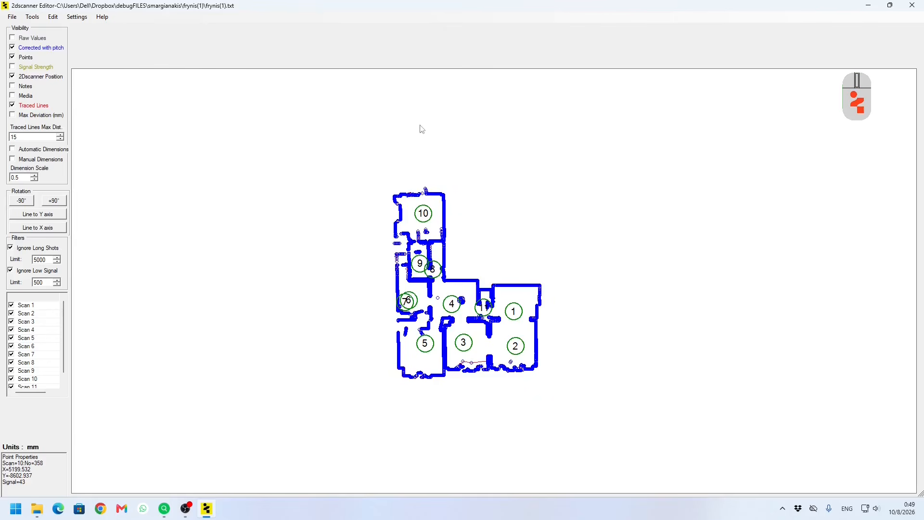
scroll(420, 303, "up", 4)
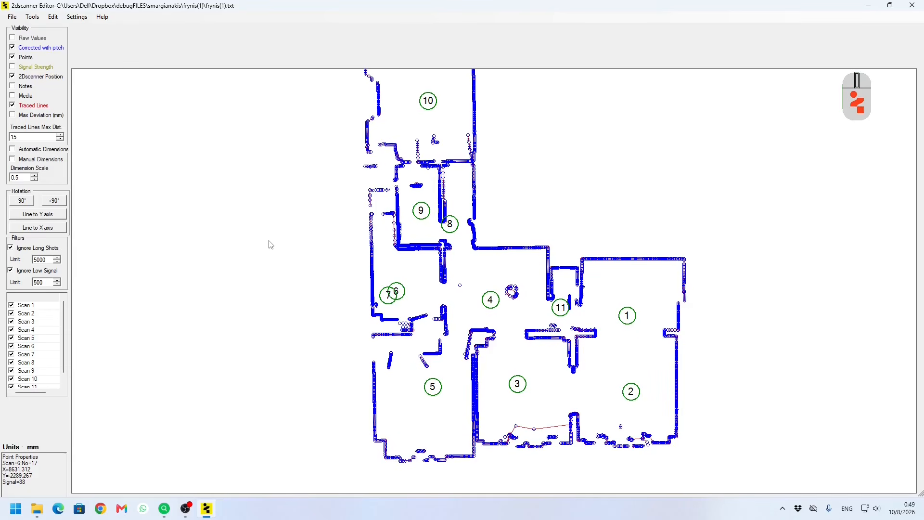
- Highlight scan 1 and various other scans on the plan, including the multiple selections of scans 5 and 6 and scans 3 to 5
left_click(37, 307)
left_click_drag(63, 319, 62, 335)
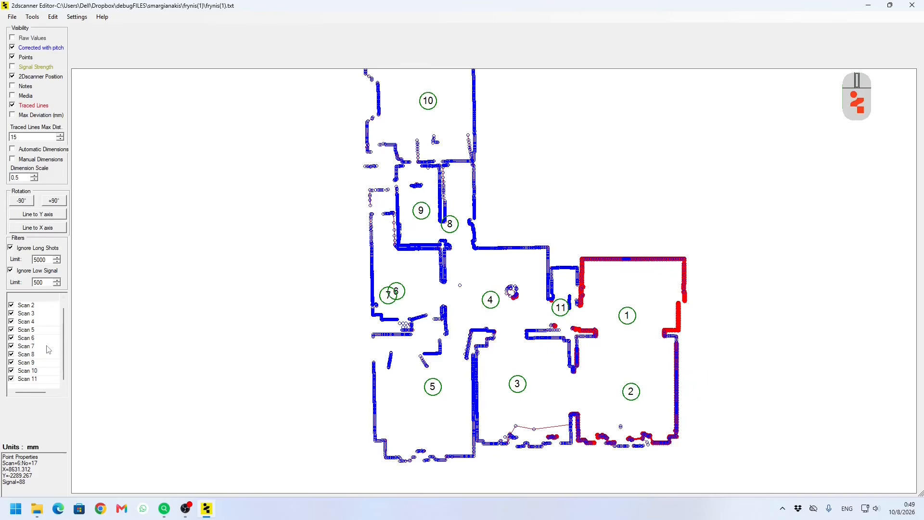
left_click(27, 306)
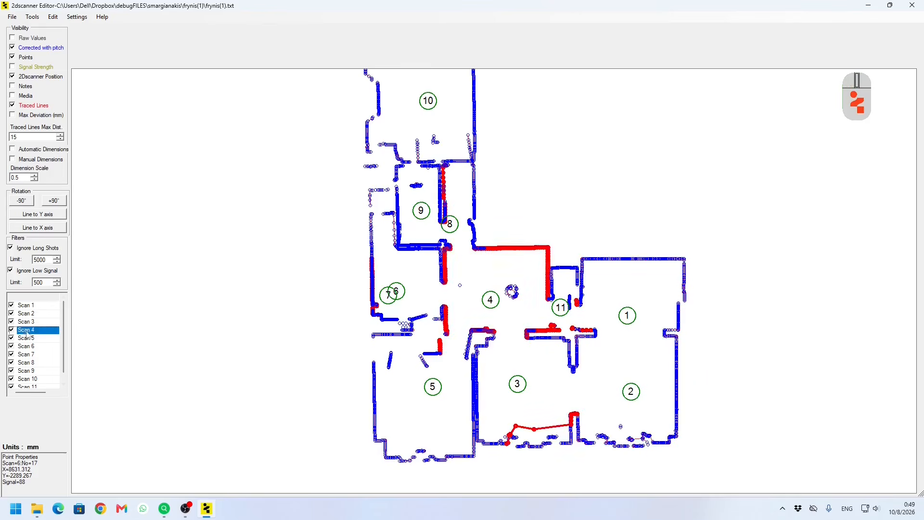
left_click(33, 323)
left_click(33, 331, "ctrl")
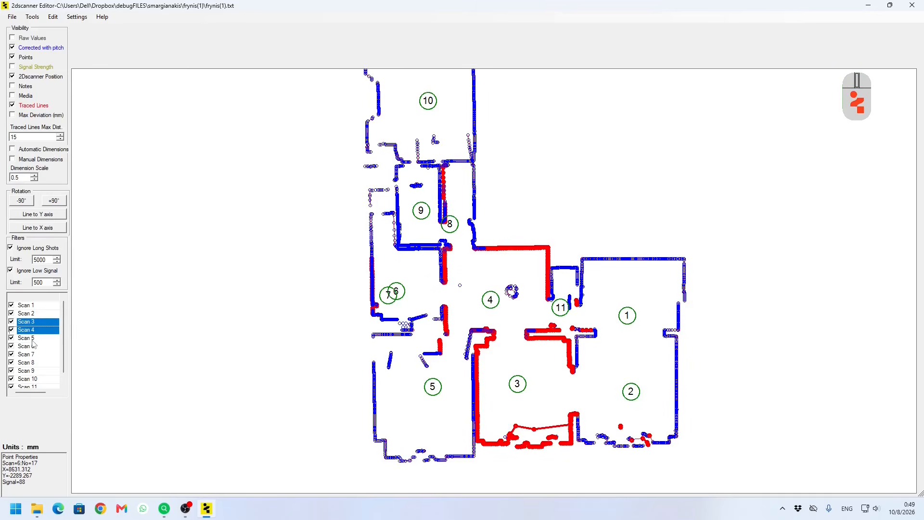
left_click(30, 338, "shift")
left_click(27, 347, "shift")
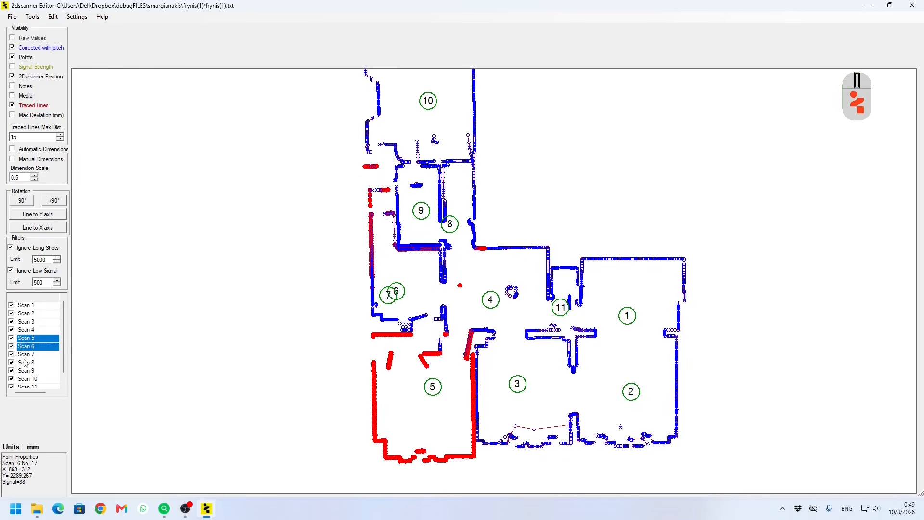
left_click(29, 321)
left_click(30, 339, "shift")
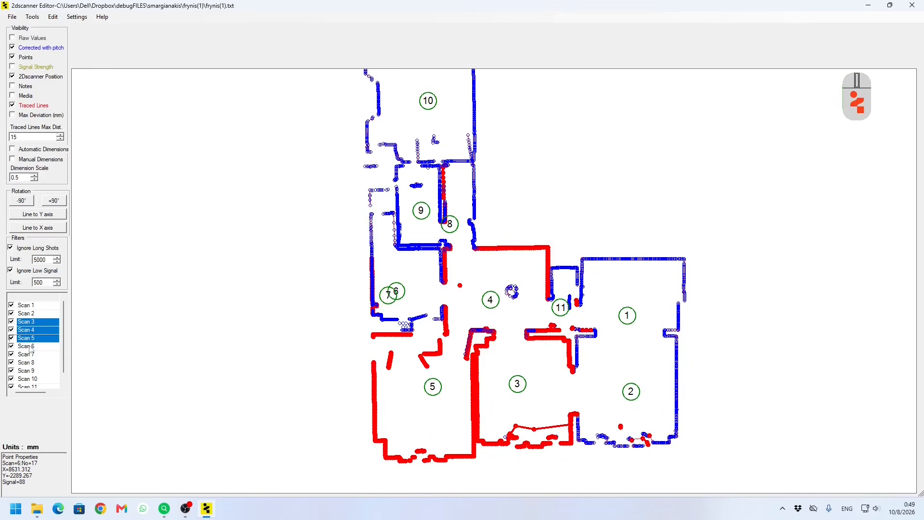
- Select scans 6, 8 and 9 together and hide them from the plan
left_click(30, 347)
left_click(30, 362, "ctrl")
left_click(31, 370, "ctrl")
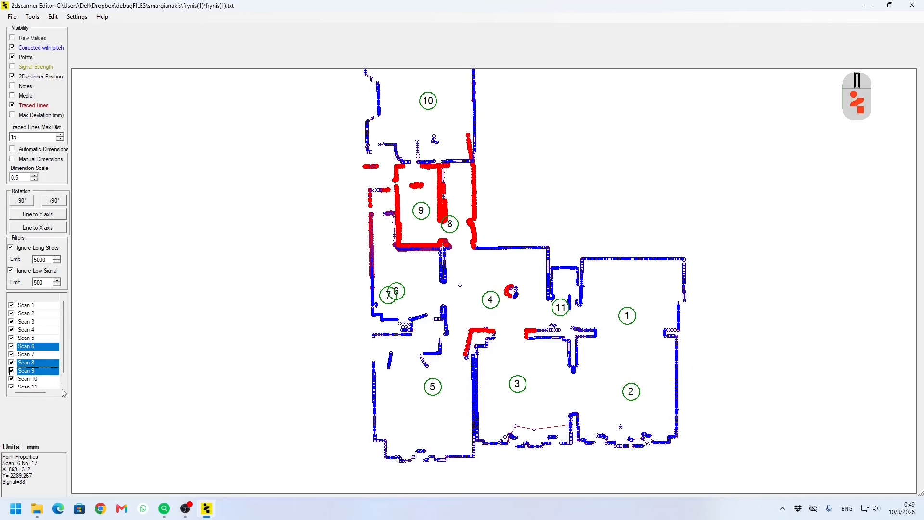
right_click(41, 367)
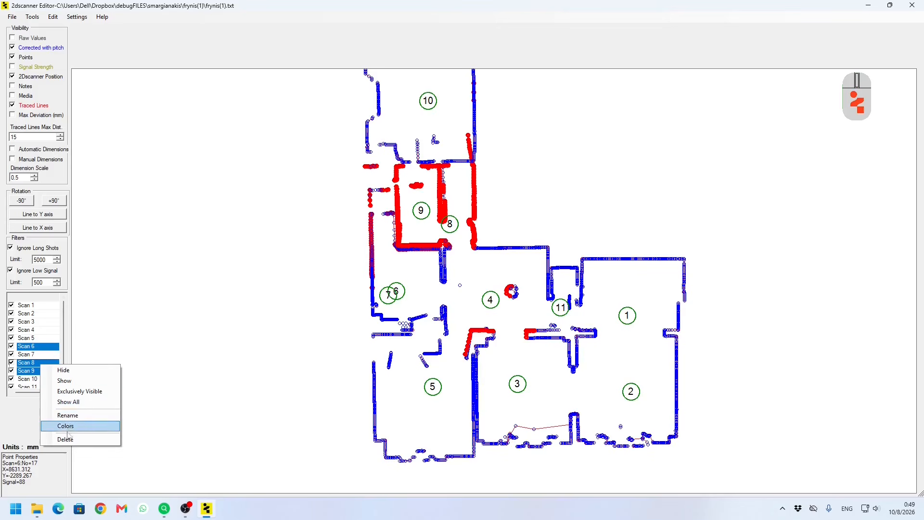
left_click(70, 371)
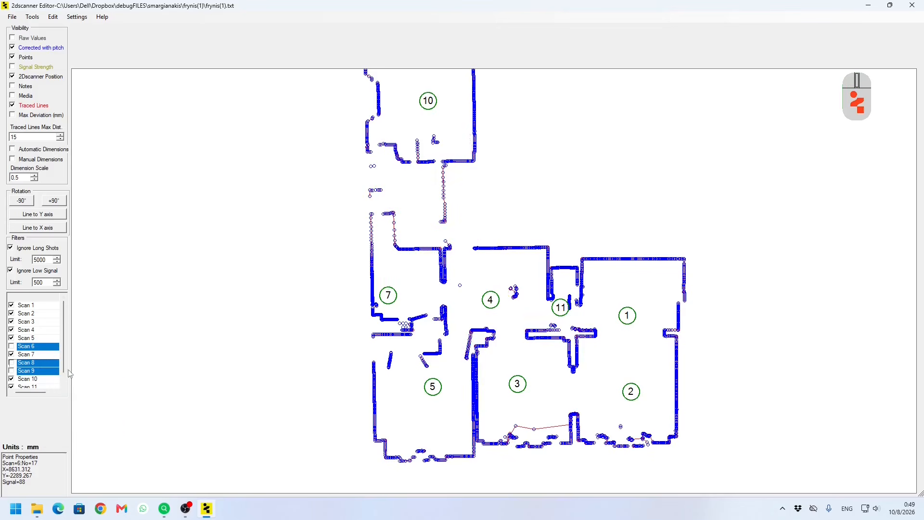
- Set the points color of scan 2 to teal in the scan colors, and assign unique colors to the scans
left_click(26, 313)
right_click(32, 314)
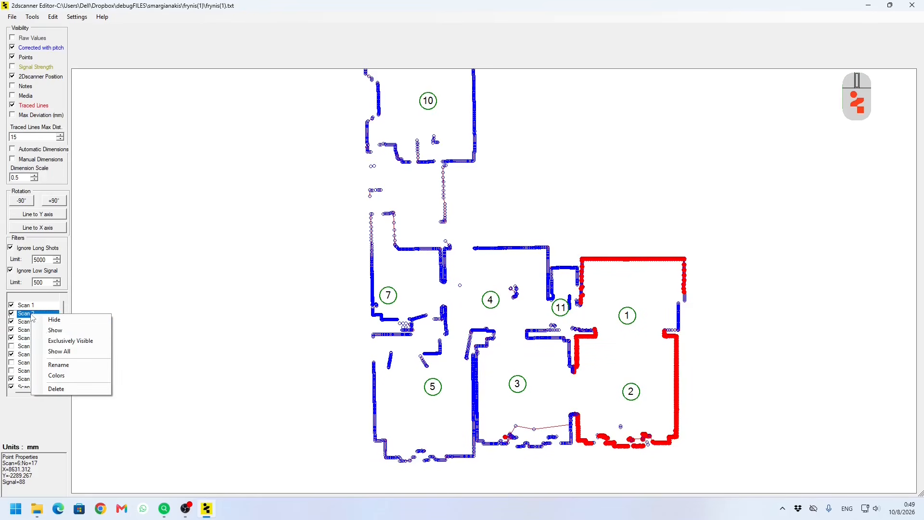
left_click(55, 377)
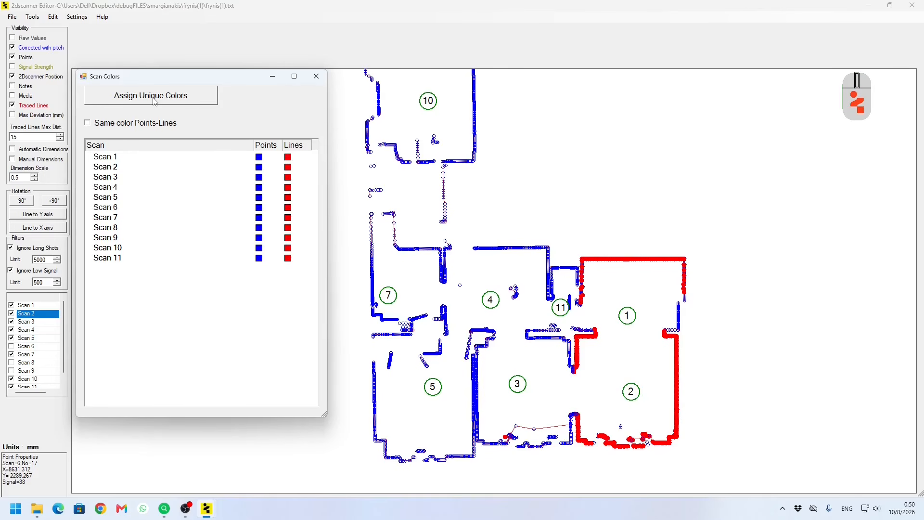
left_click(259, 177)
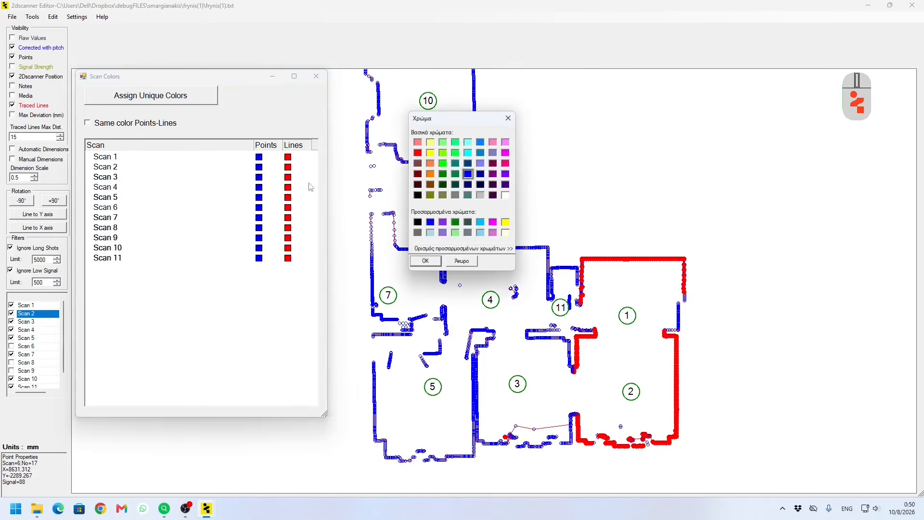
left_click(455, 163)
left_click(425, 261)
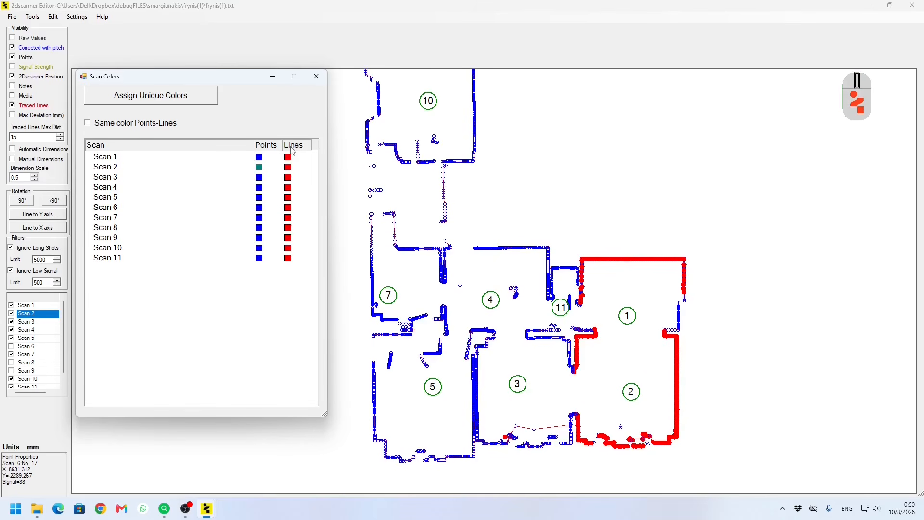
left_click(117, 103)
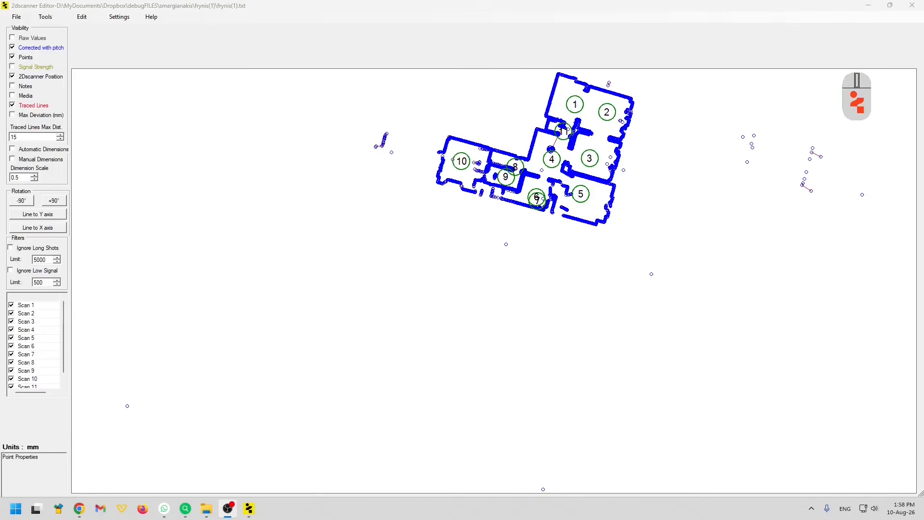
left_click(172, 49)
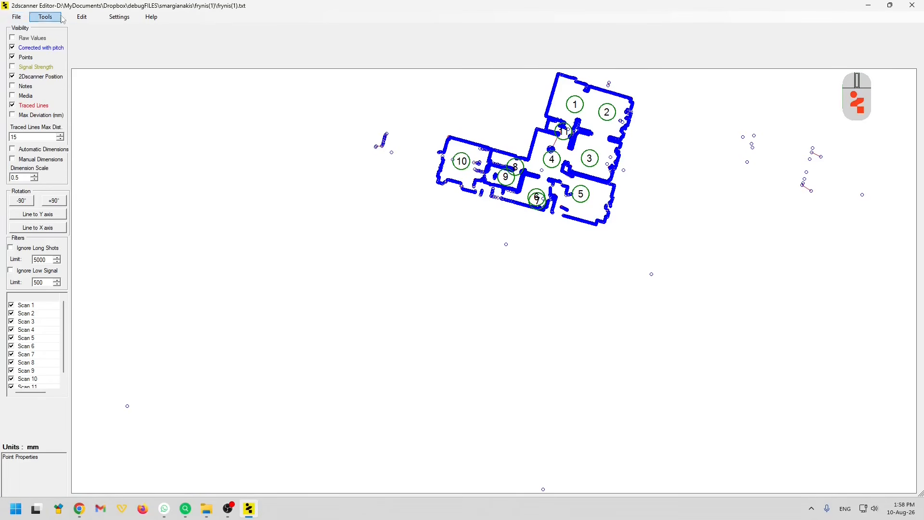
left_click(16, 18)
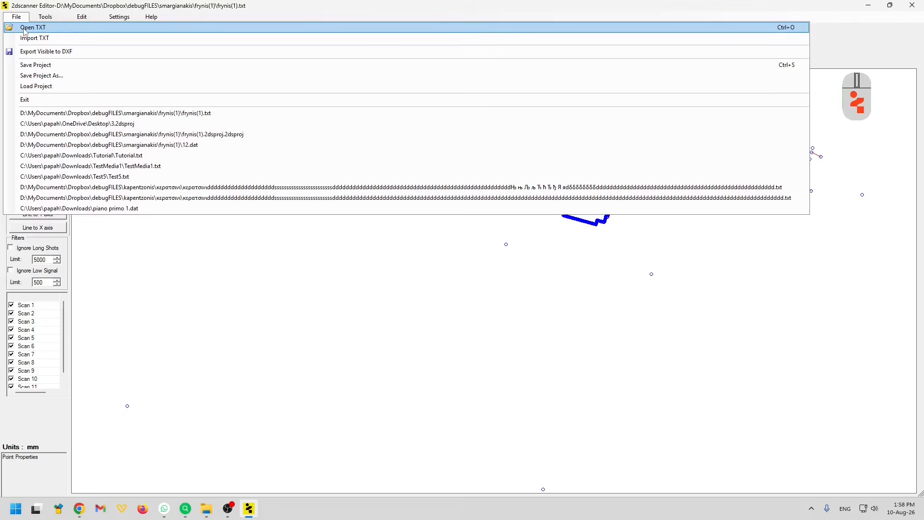
left_click(36, 52)
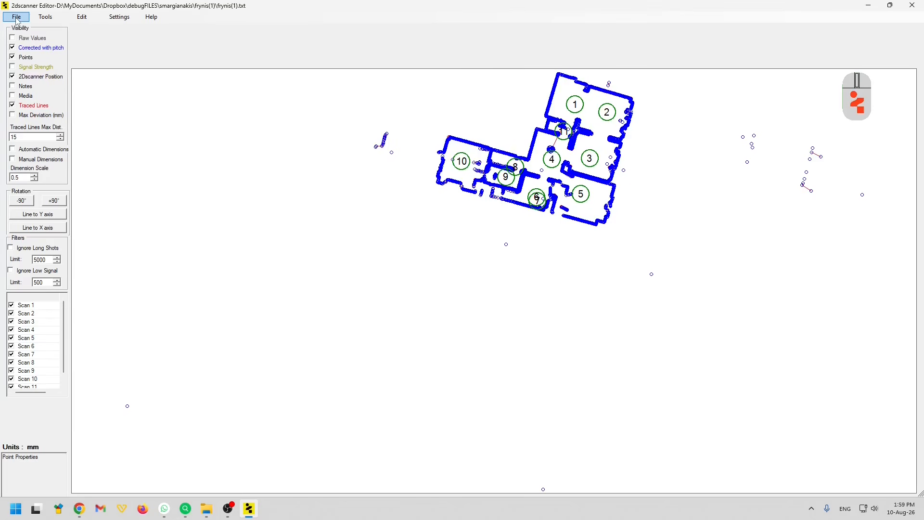
left_click(12, 95)
left_click(17, 17)
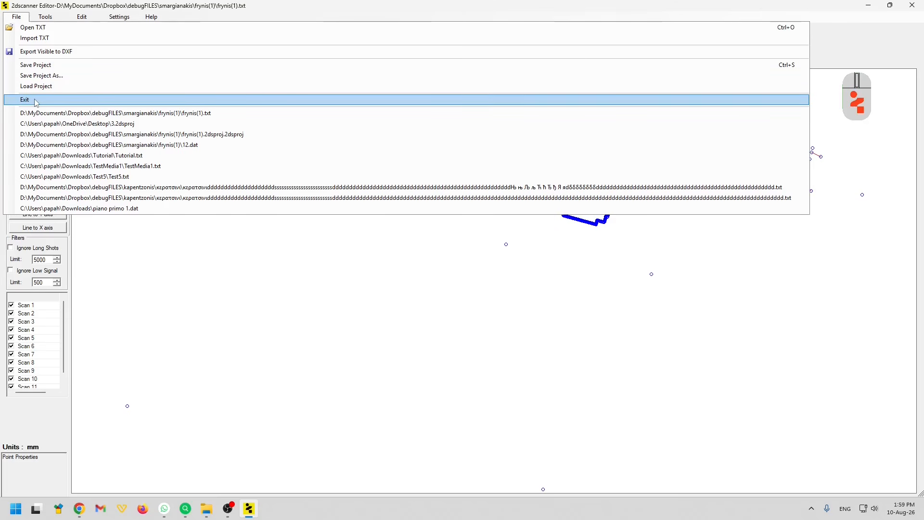
left_click(65, 113)
- Try to generate thumbnail images of the scan files in a folder
left_click(43, 17)
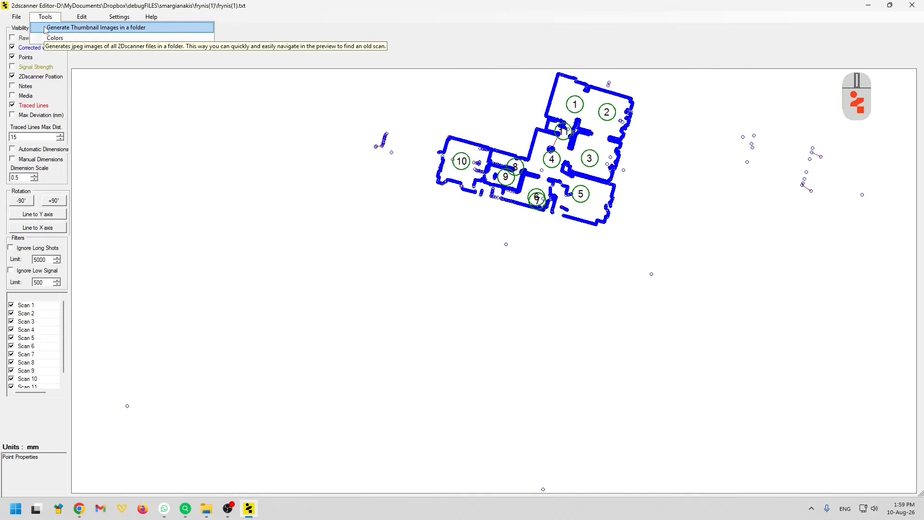
left_click(46, 30)
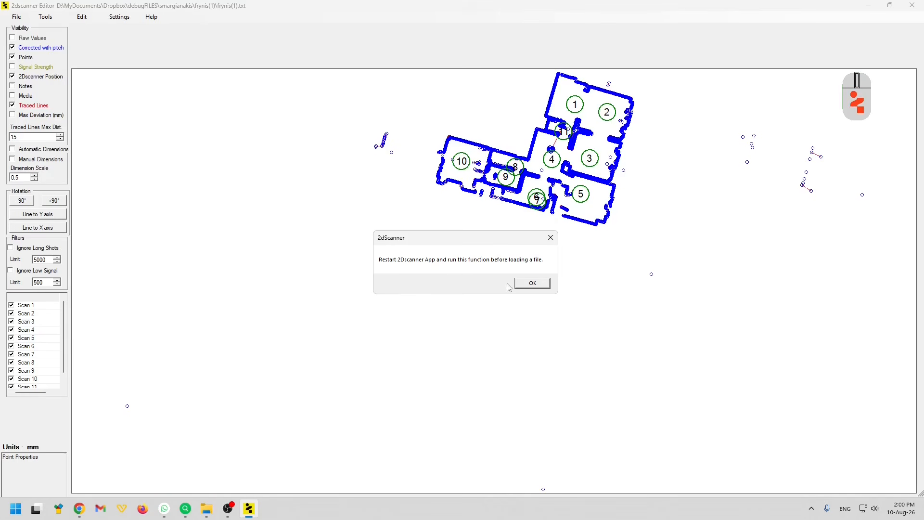
left_click(529, 283)
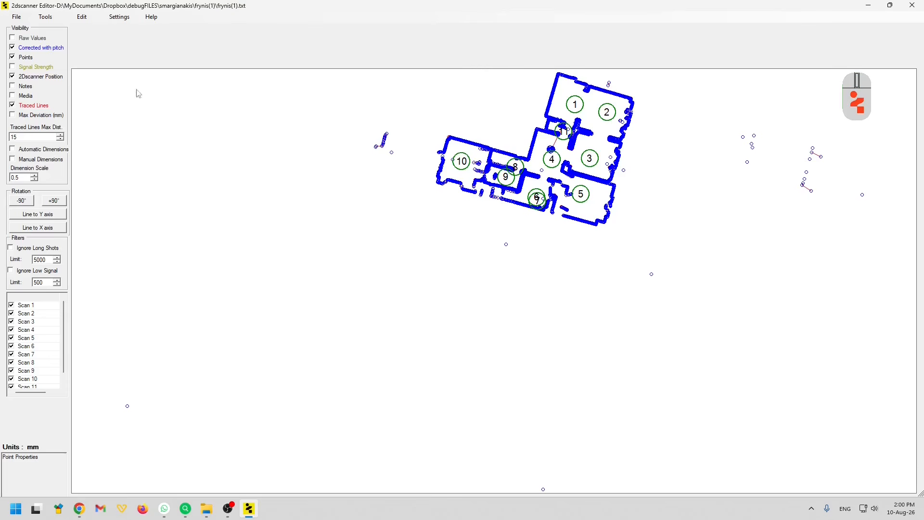
- Look through the color, editing and settings commands and check the mouse zoom sensitivity setting
left_click(45, 17)
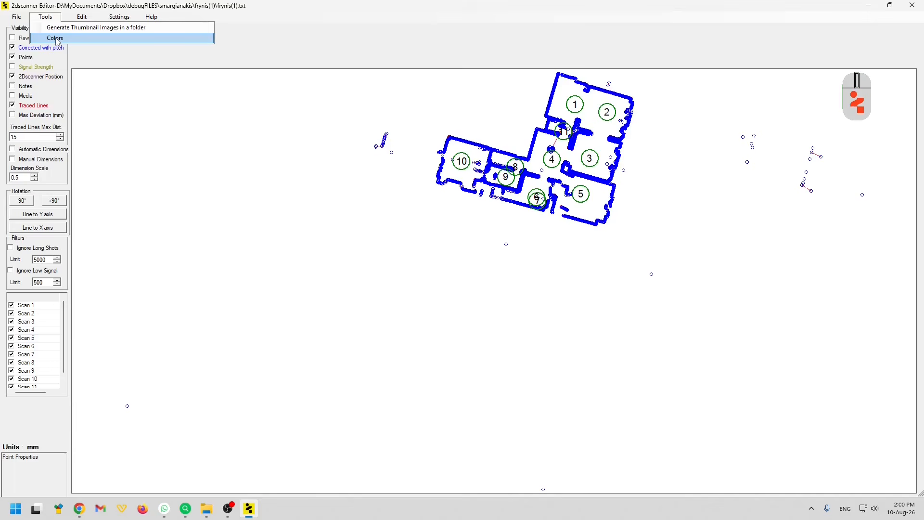
mouse_move(81, 19)
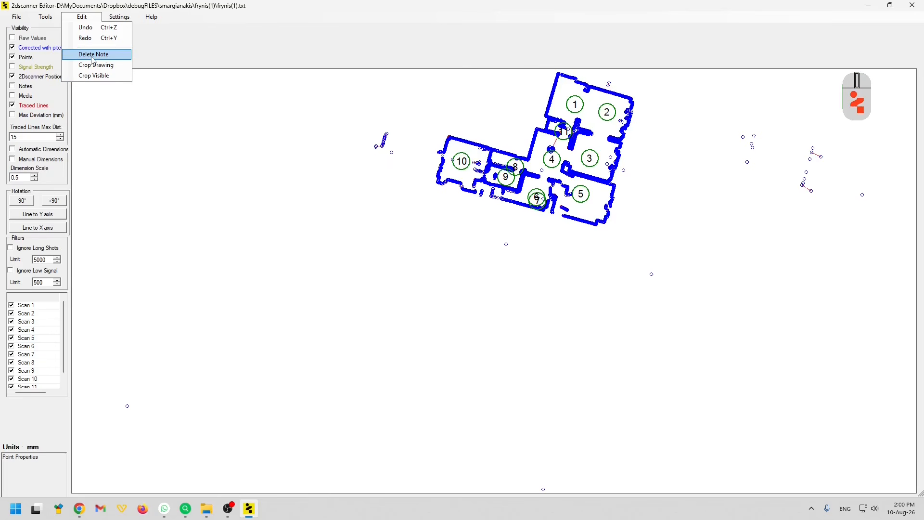
mouse_move(113, 17)
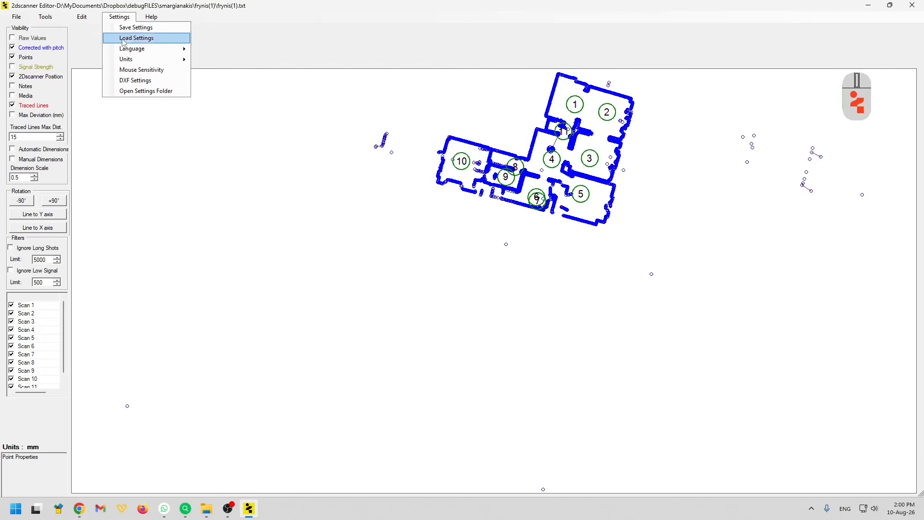
left_click(127, 71)
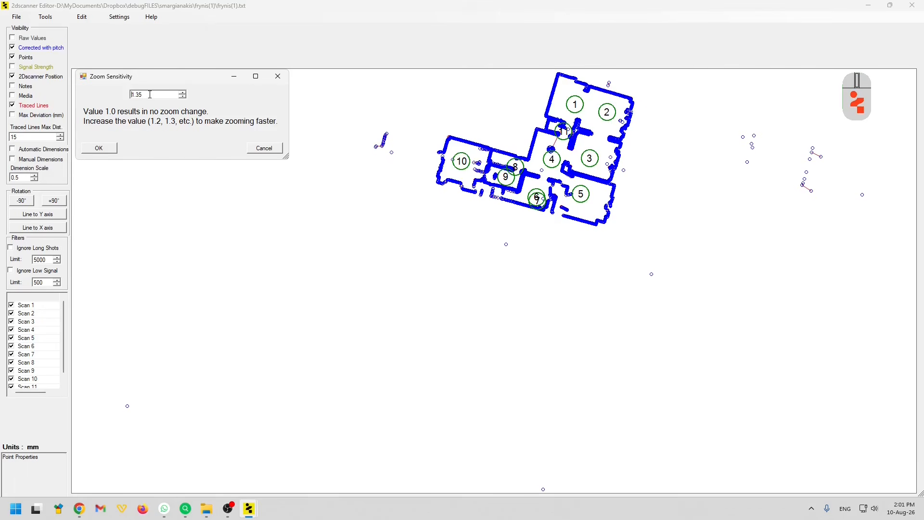
key("Return")
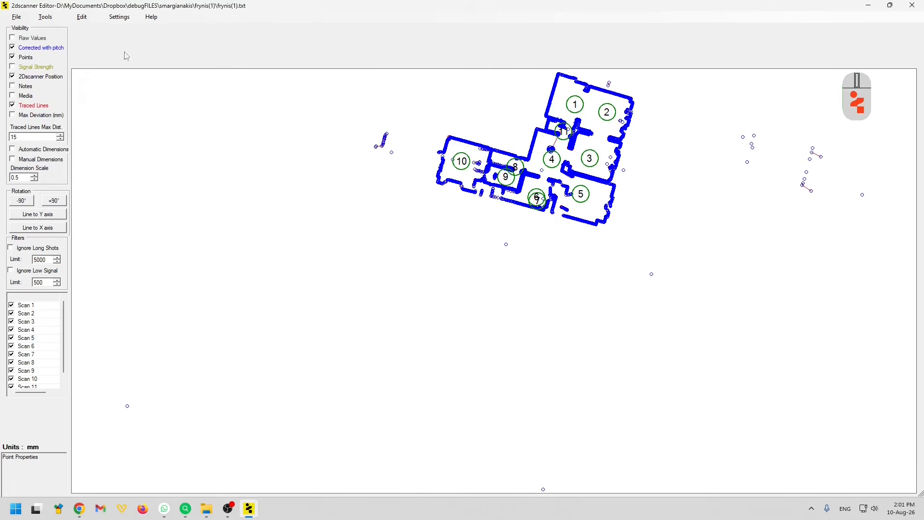
- Review the DXF export settings, trying Polylines and Points for the scanned points before choosing Both (2 layers)
left_click(119, 17)
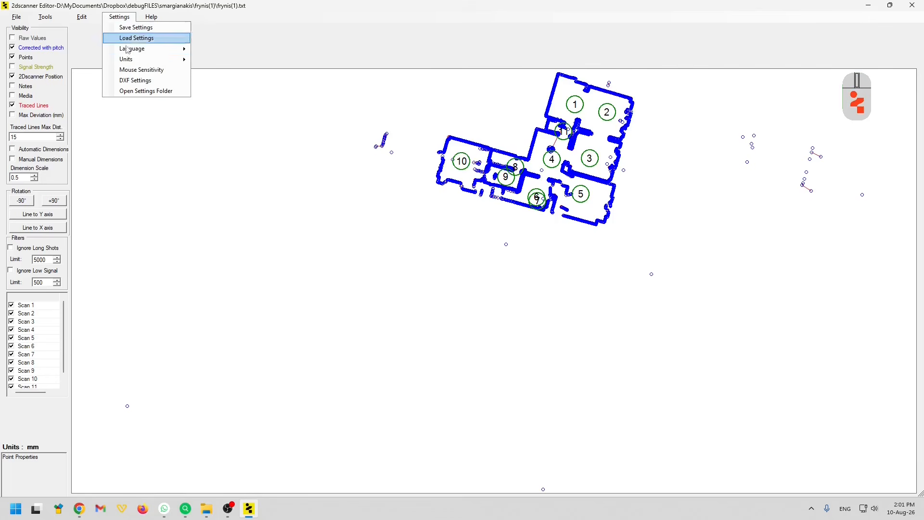
left_click(127, 82)
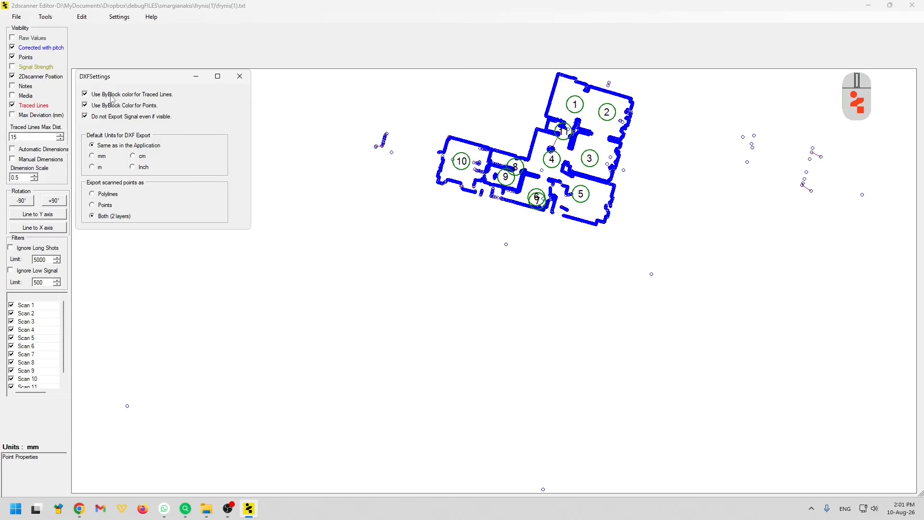
mouse_move(112, 99)
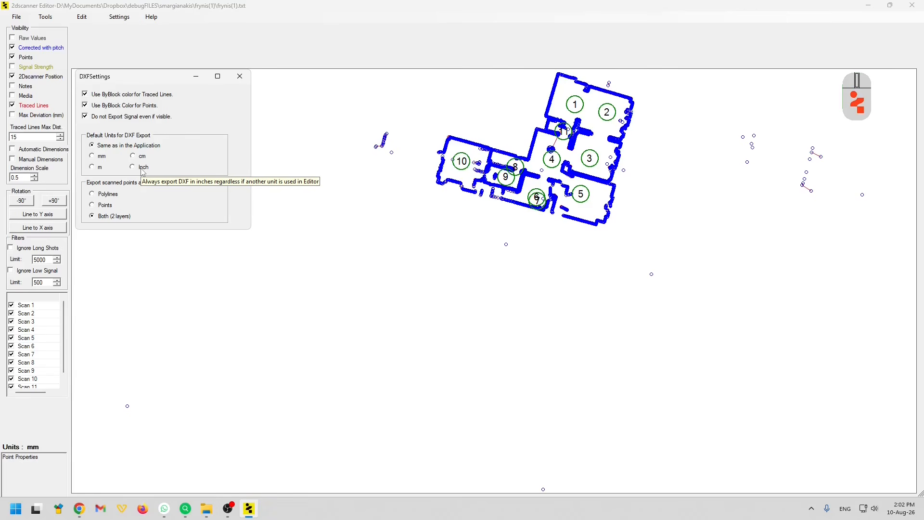
left_click(111, 197)
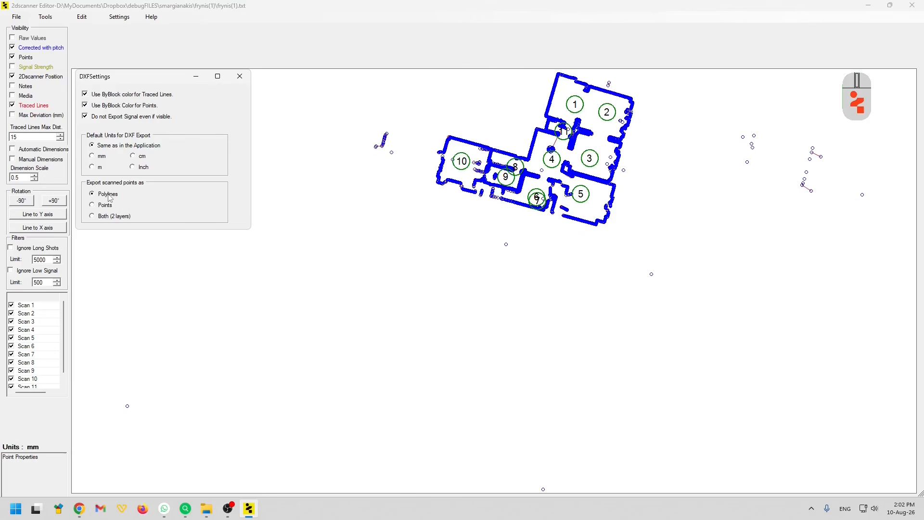
left_click(106, 206)
left_click(93, 216)
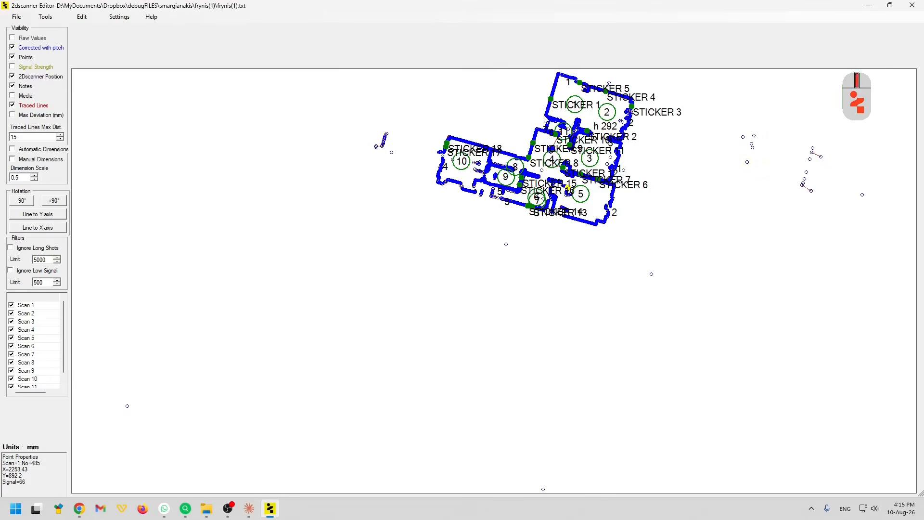
- Rotate all scans so the lower wall line beside STICKER 14 lies parallel to the X axis
right_click(545, 117)
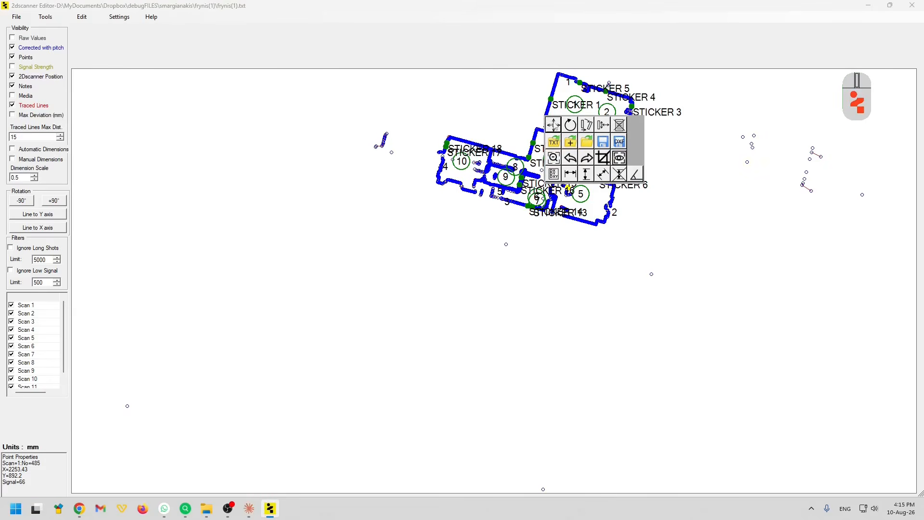
left_click(553, 126)
left_click_drag(513, 122, 373, 256)
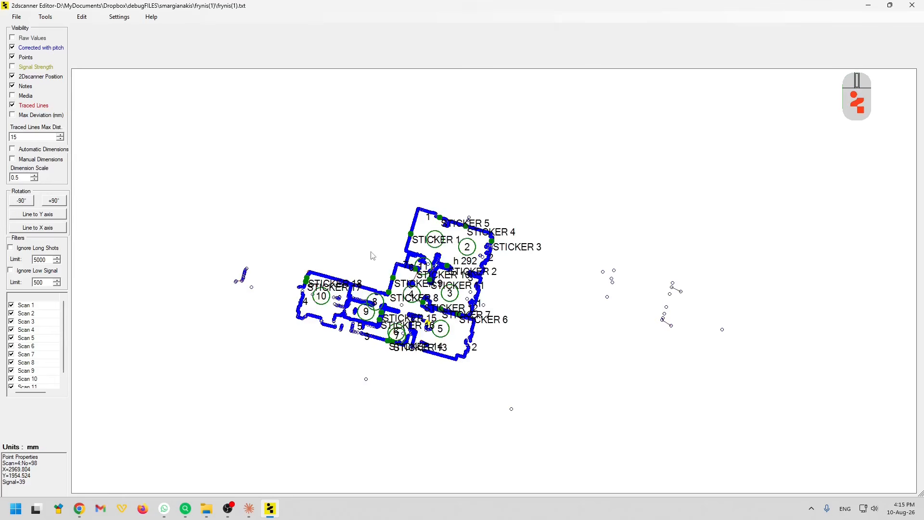
left_click(30, 228)
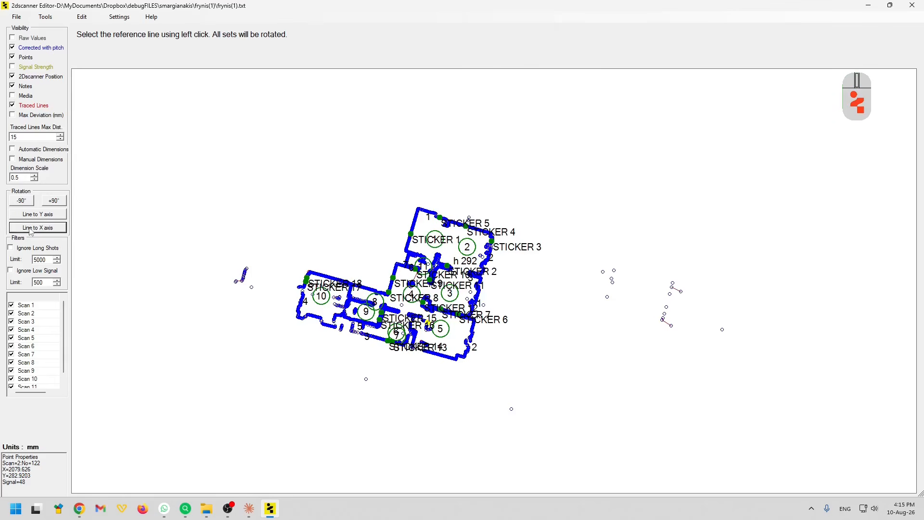
scroll(358, 342, "up", 3)
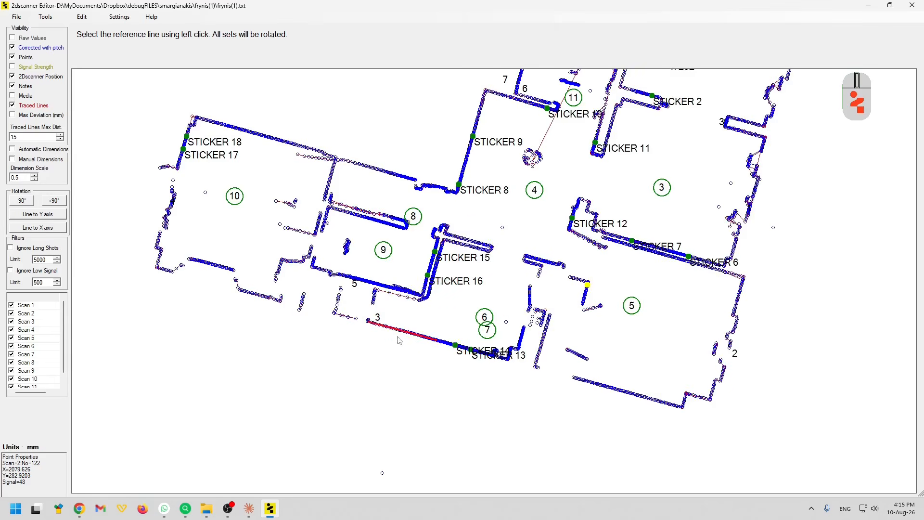
left_click(423, 339)
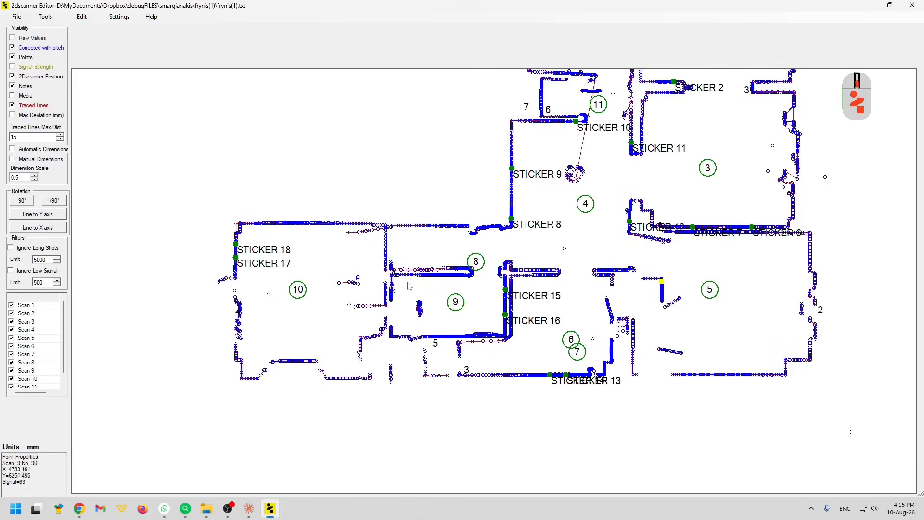
- Frame the whole floor plan and crop the drawing to the visible area, deleting the points outside the view
scroll(491, 250, "down", 1)
middle_click_drag(490, 247, 442, 329)
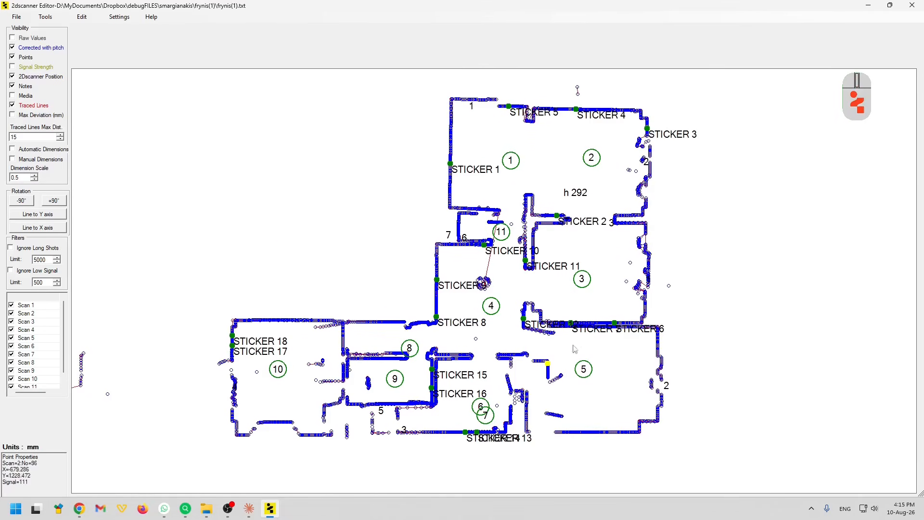
middle_click(415, 282)
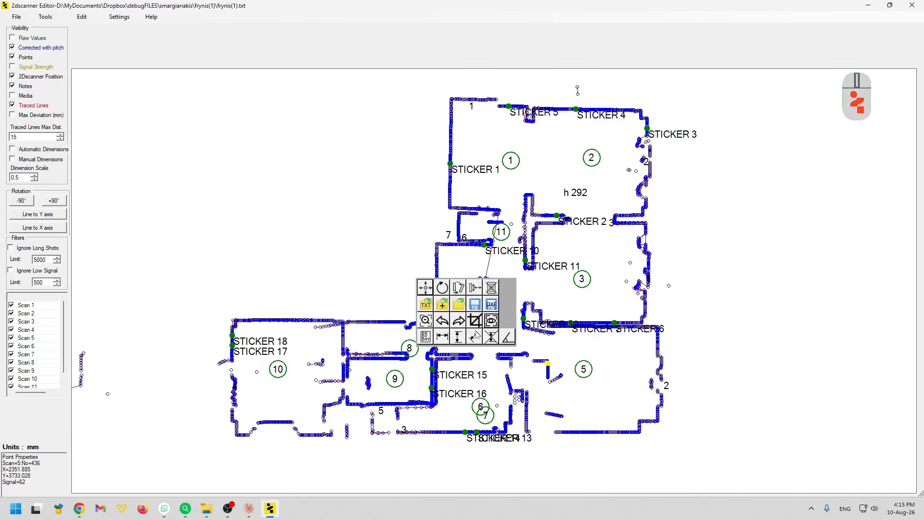
left_click(492, 322)
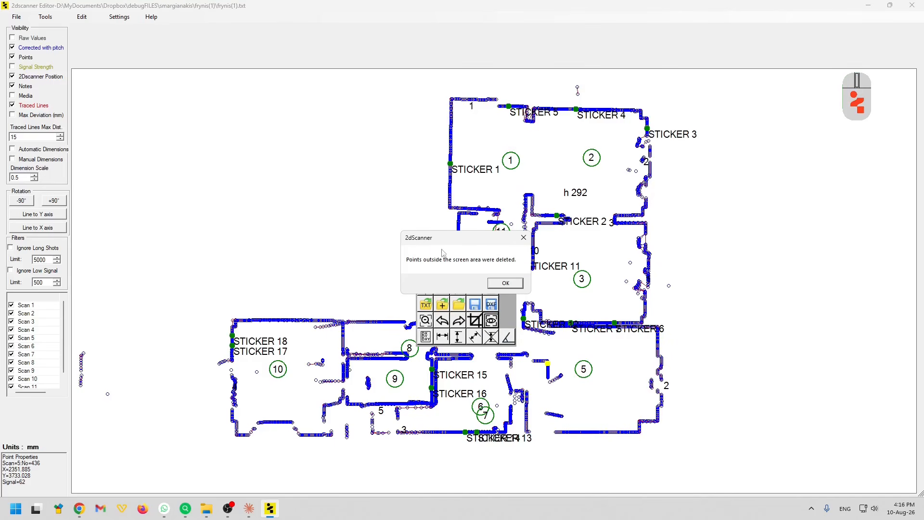
left_click(487, 284)
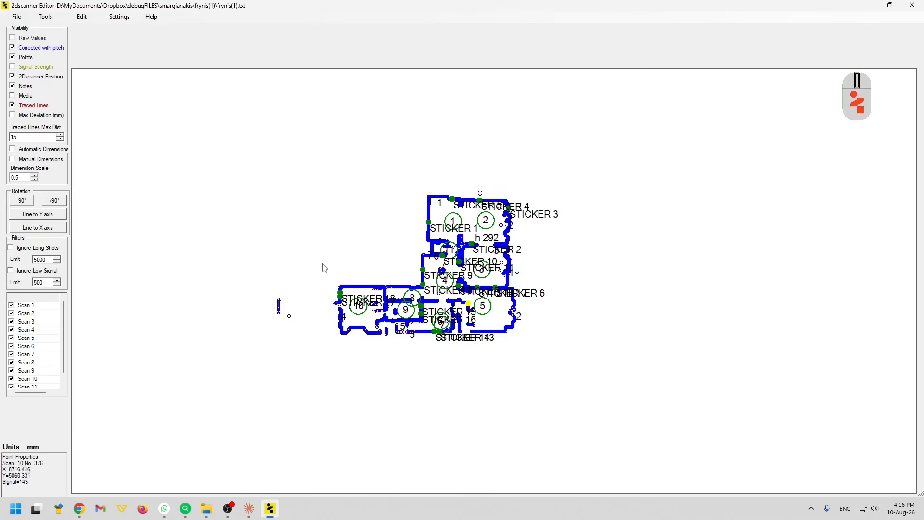
- Crop the drawing to a rectangle drawn closely around the floor plan and delete the stray points outside it
scroll(326, 263, "up", 2)
right_click(425, 266)
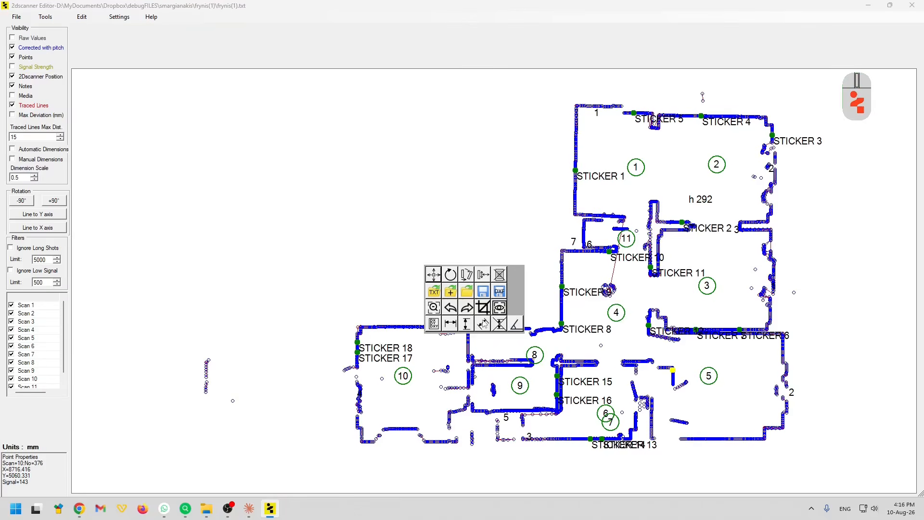
left_click(483, 307)
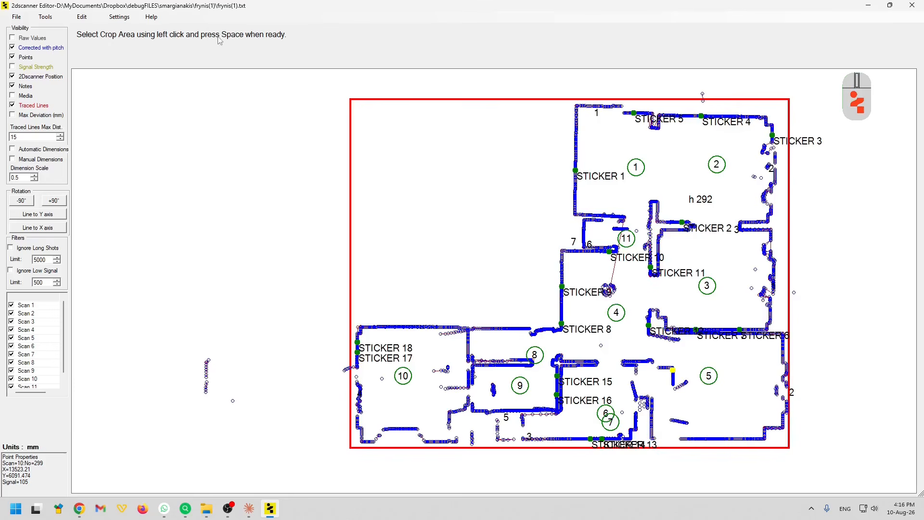
key("space")
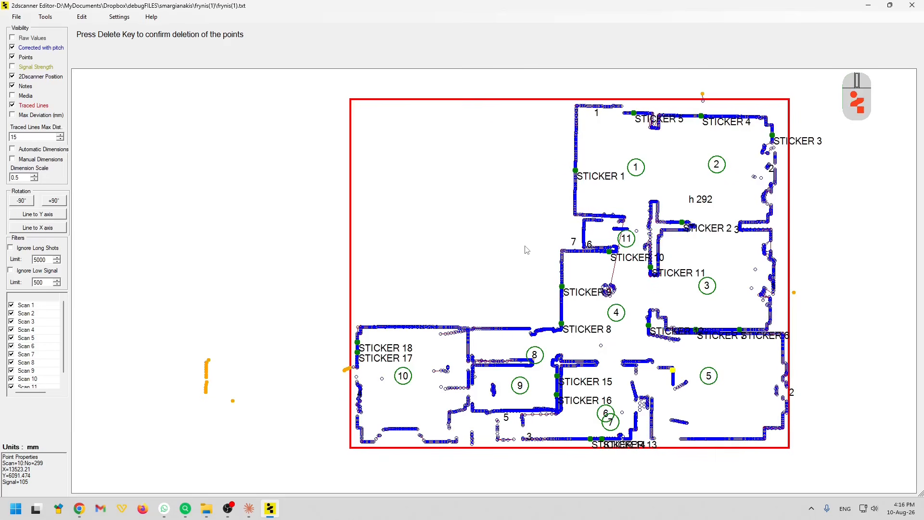
key("Delete")
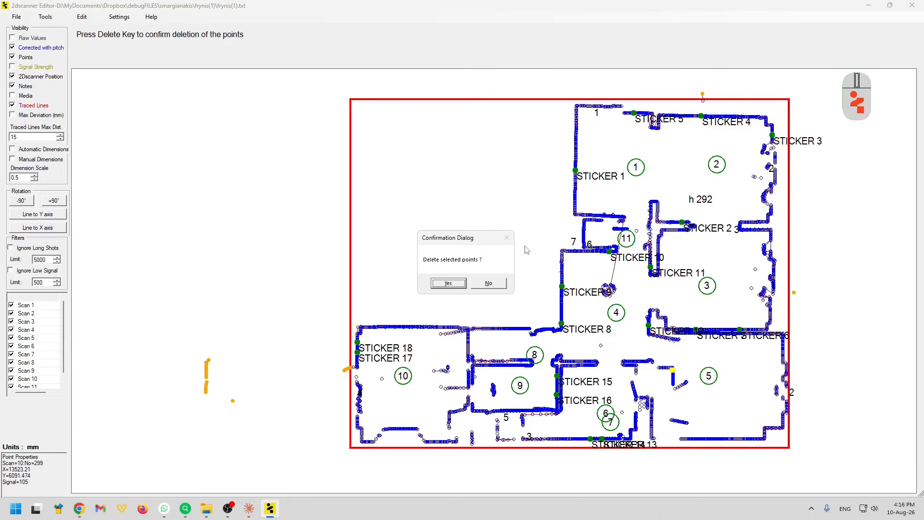
key("Return")
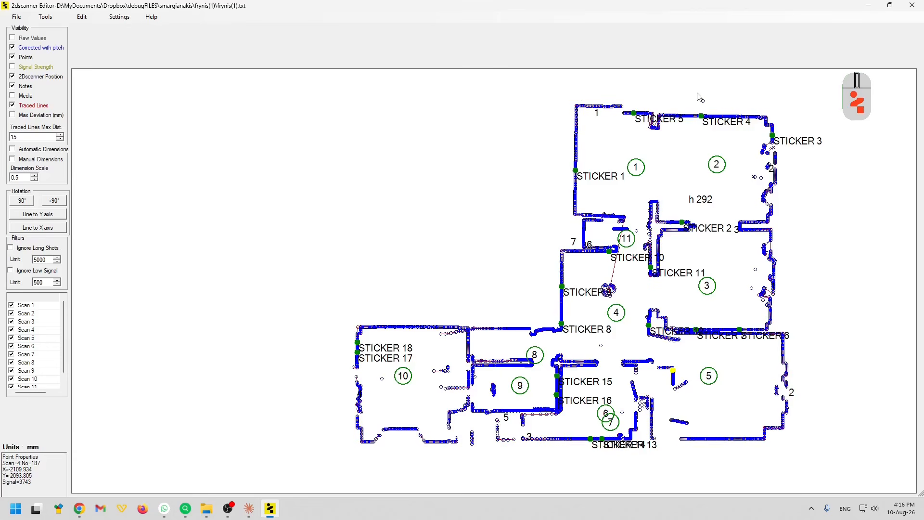
left_click_drag(695, 89, 711, 109)
- Select scan 10 and nudge it three increments to the right and four increments up with the Move command
middle_click(452, 179)
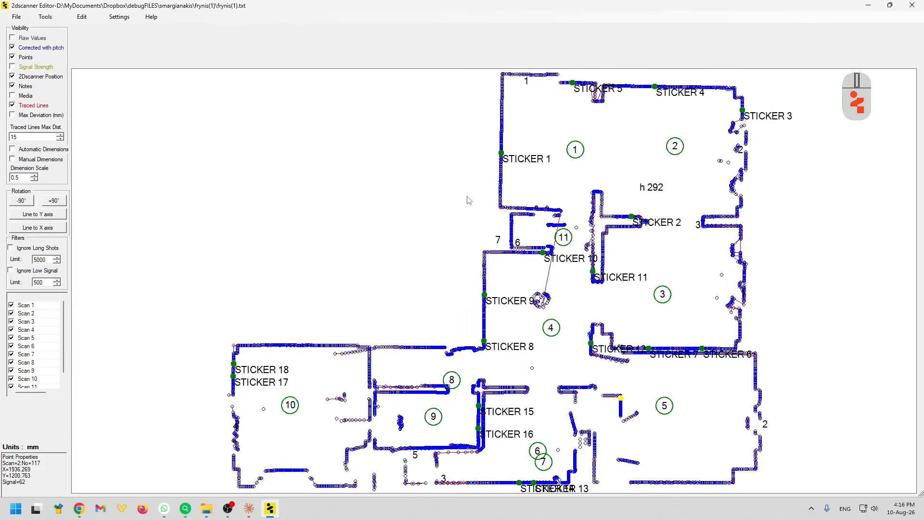
left_click(304, 347)
right_click(304, 346)
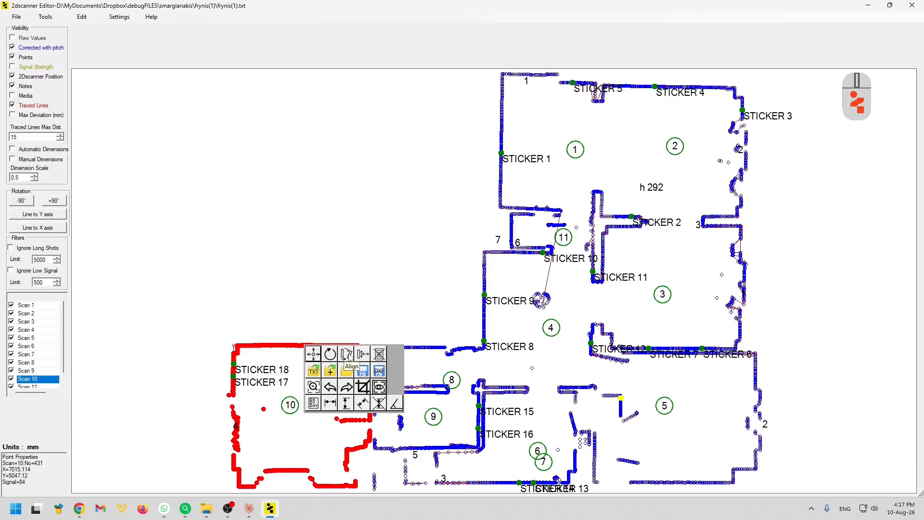
left_click(313, 355)
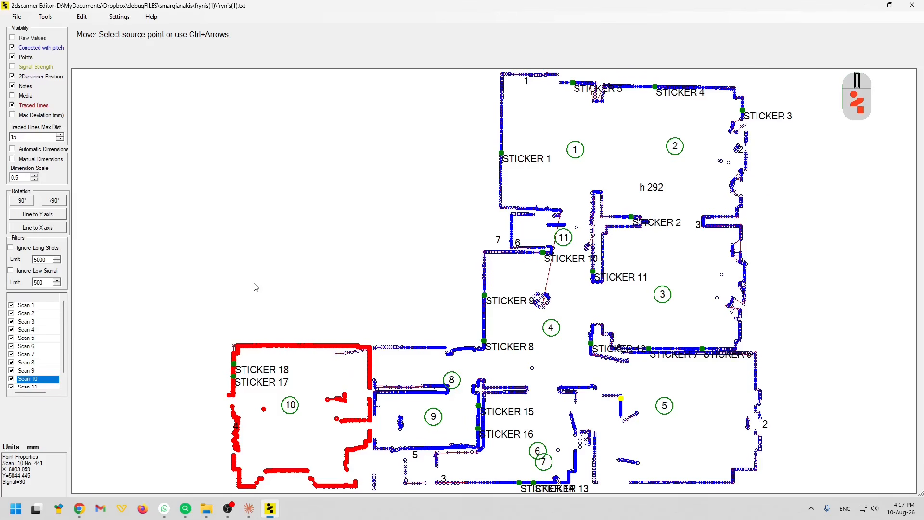
key("ctrl+Right")
key("ctrl+Right")
key("ctrl+Right")
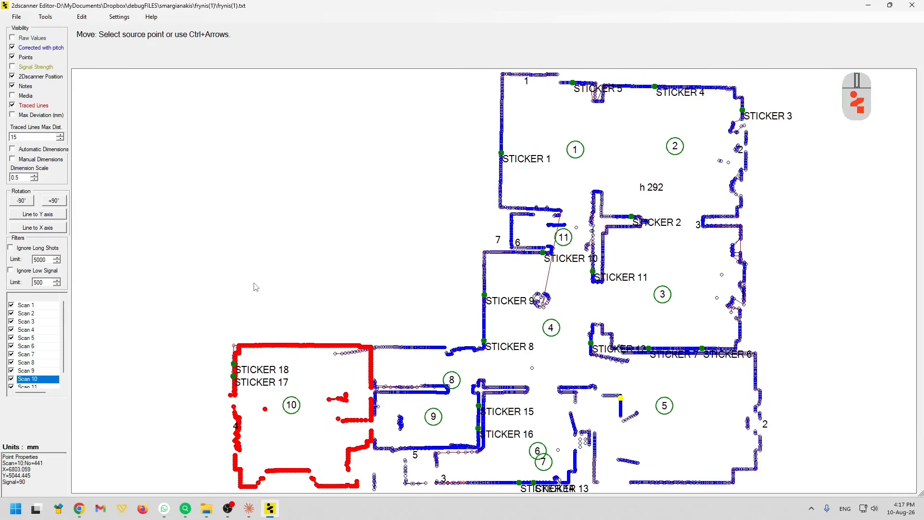
key("ctrl+Up")
key("ctrl+Up")
key("ctrl+Up")
key("ctrl+Up")
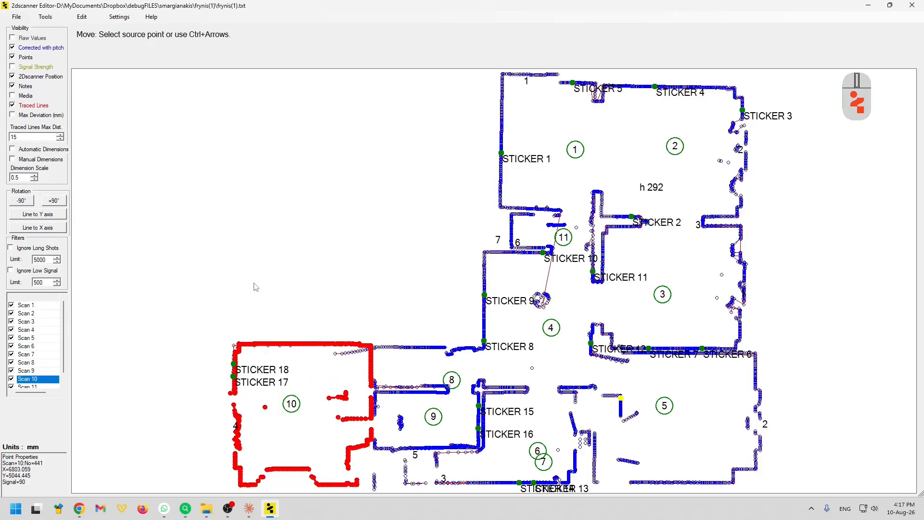
- Try moving scan 10 from its upper-left corner onto the left wall of scan 1, and undo the move
left_click(240, 345)
left_click(501, 175)
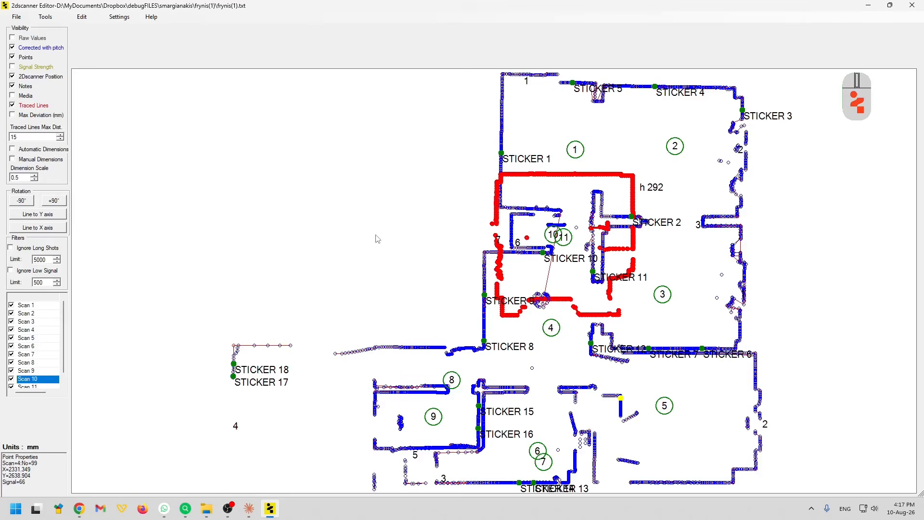
key("ctrl+z")
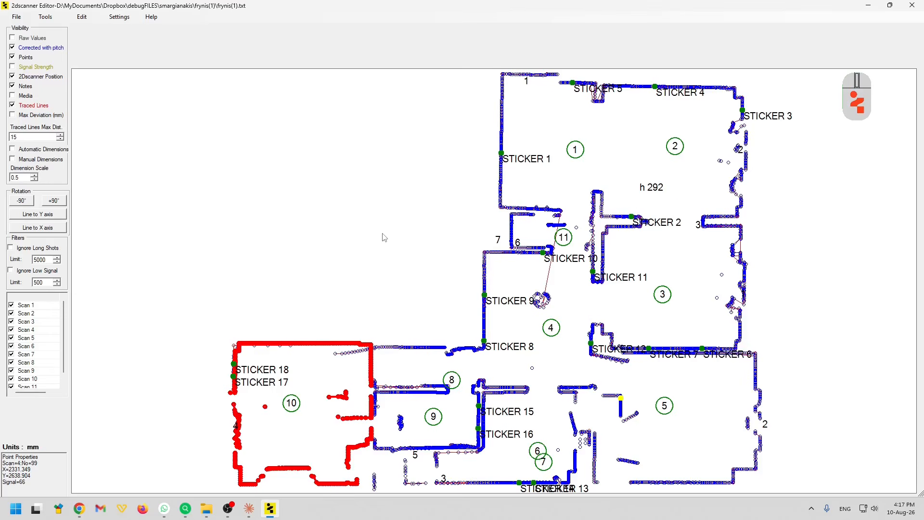
- Try rotating scan 10 about its upper-right corner so its right wall follows scan 8's upper wall, and undo the rotation
right_click(315, 343)
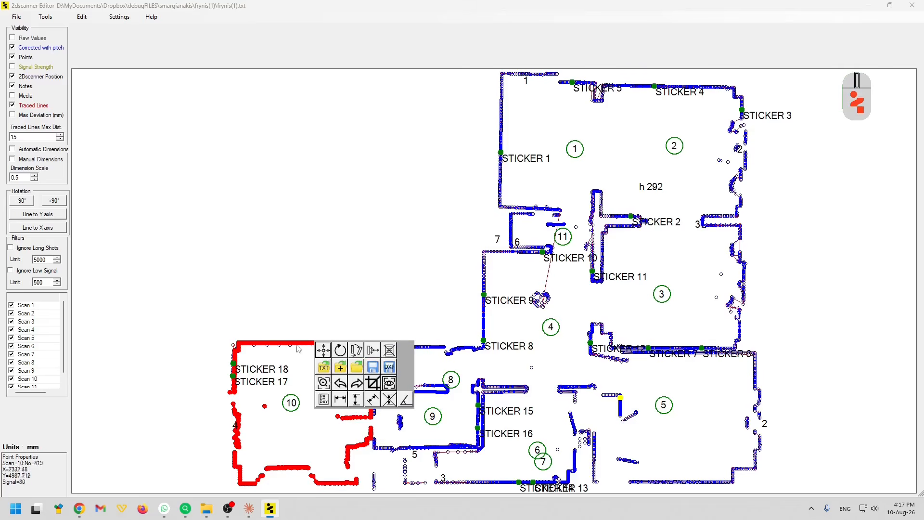
left_click(334, 350)
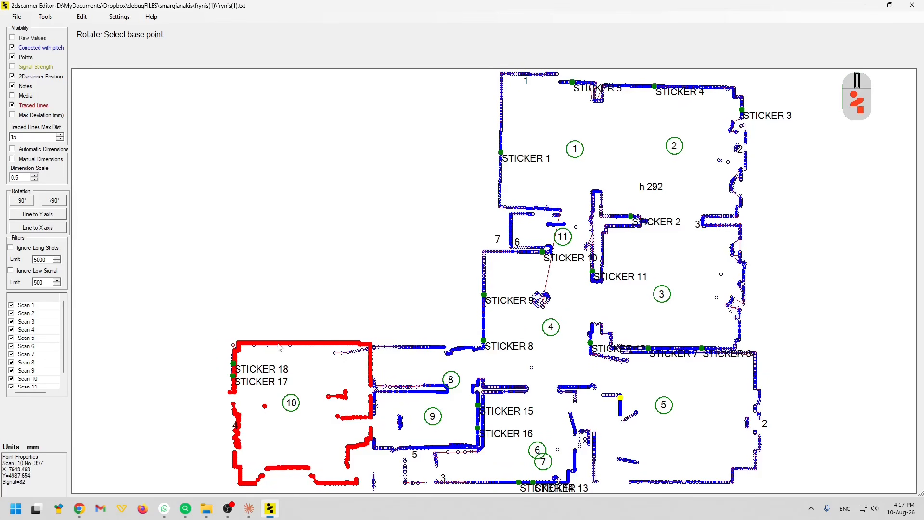
scroll(370, 343, "up", 5)
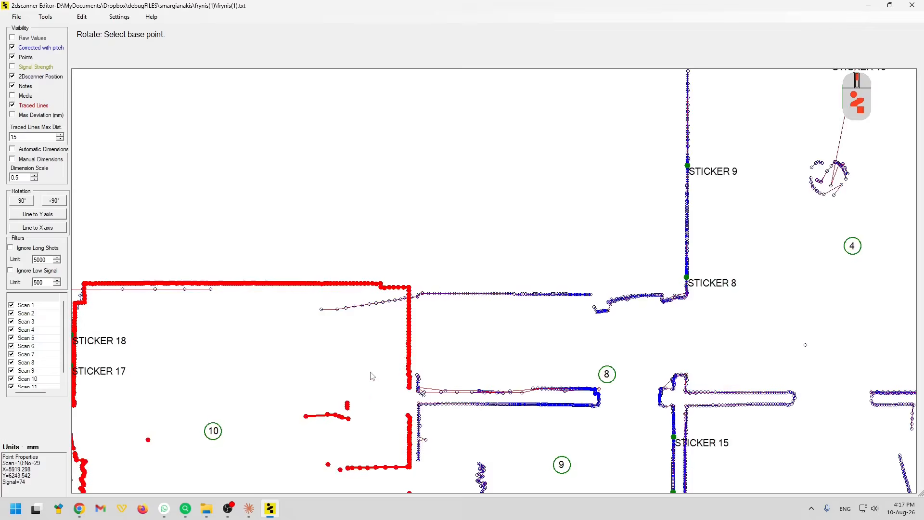
left_click(391, 151)
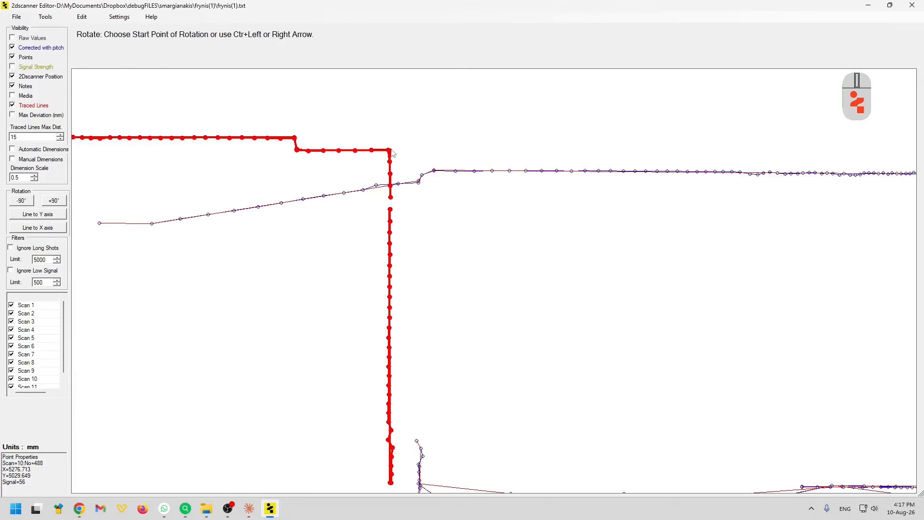
left_click(390, 399)
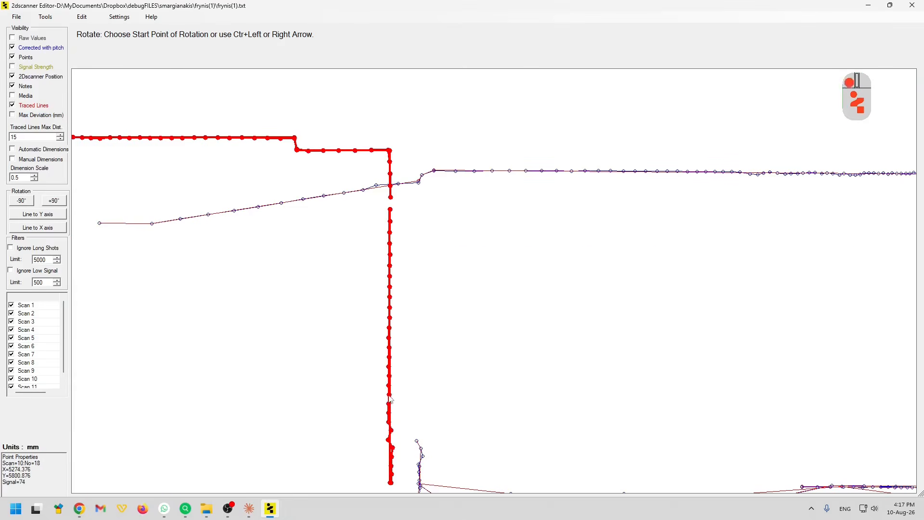
left_click(642, 172)
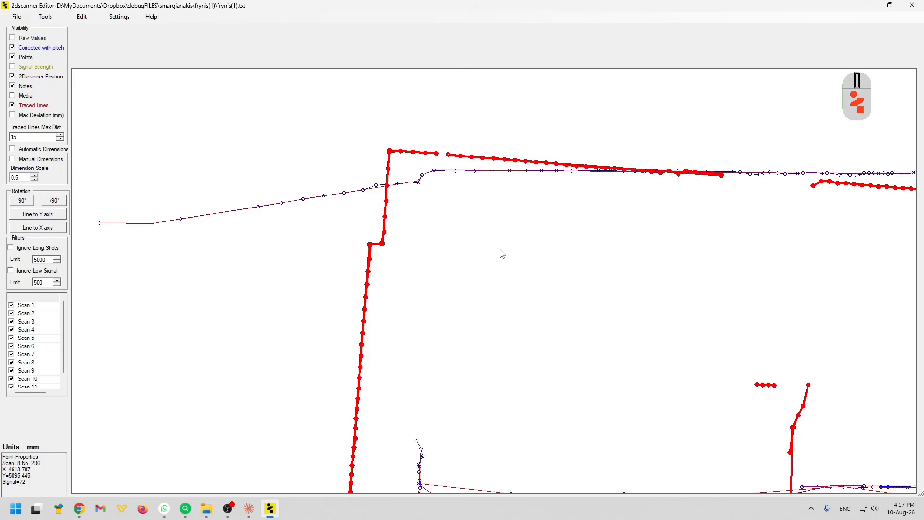
key("ctrl+z")
- Start aligning scan 10 by matching its upper-left corner to the left end of scan 8's upper wall
scroll(500, 250, "down", 6)
scroll(494, 249, "up", 2)
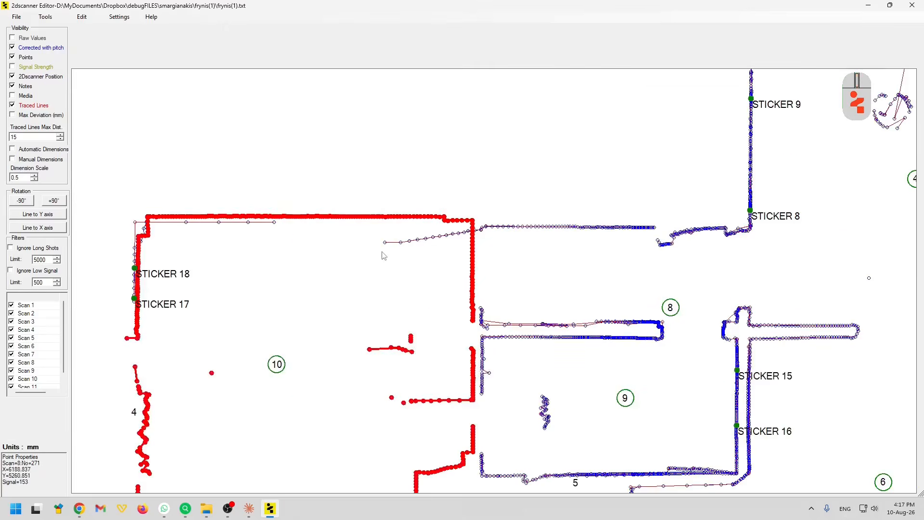
right_click(384, 255)
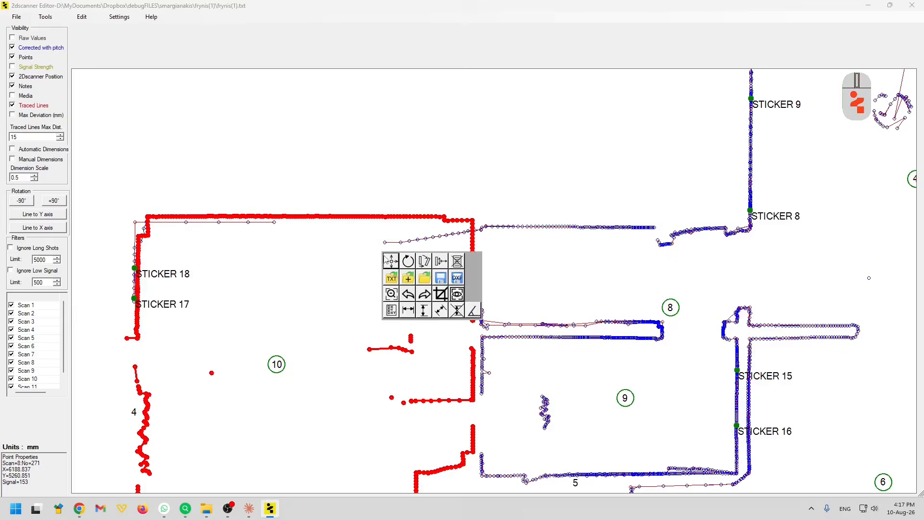
left_click(424, 261)
scroll(166, 221, "up", 5)
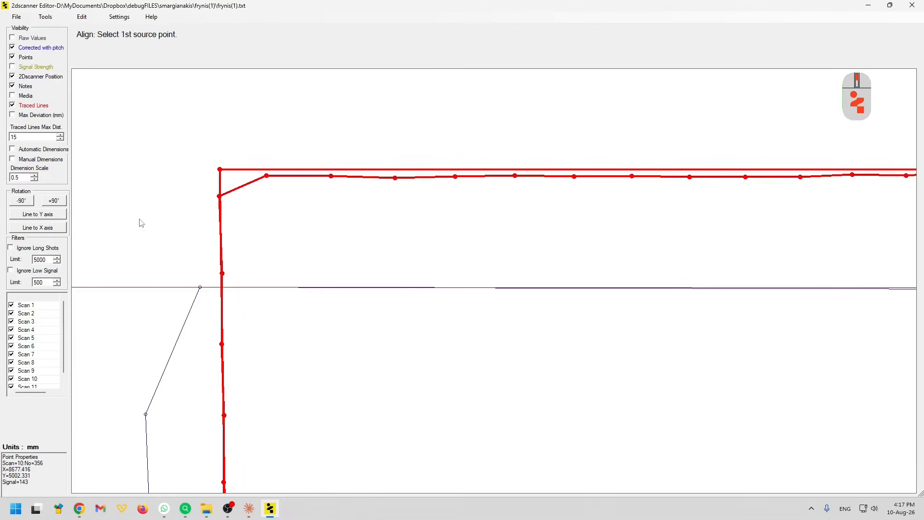
left_click(219, 196)
scroll(222, 203, "down", 6)
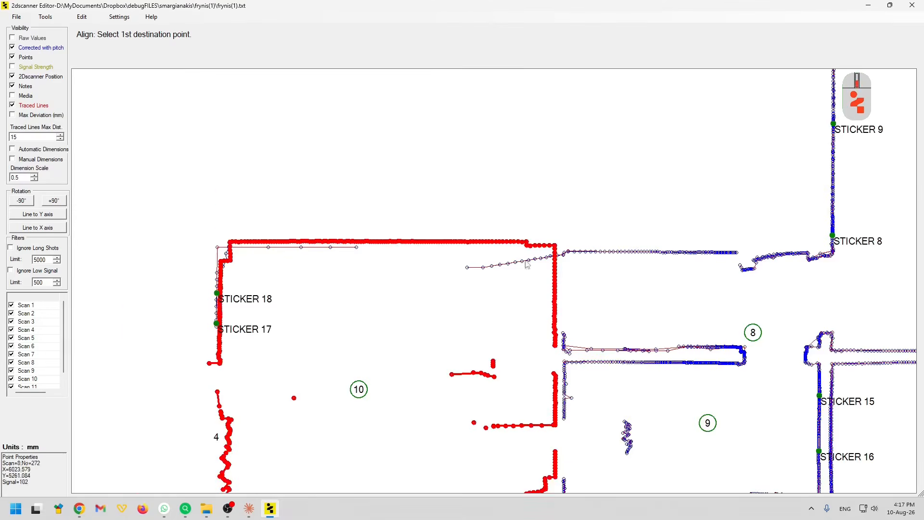
scroll(527, 264, "up", 5)
left_click(622, 318)
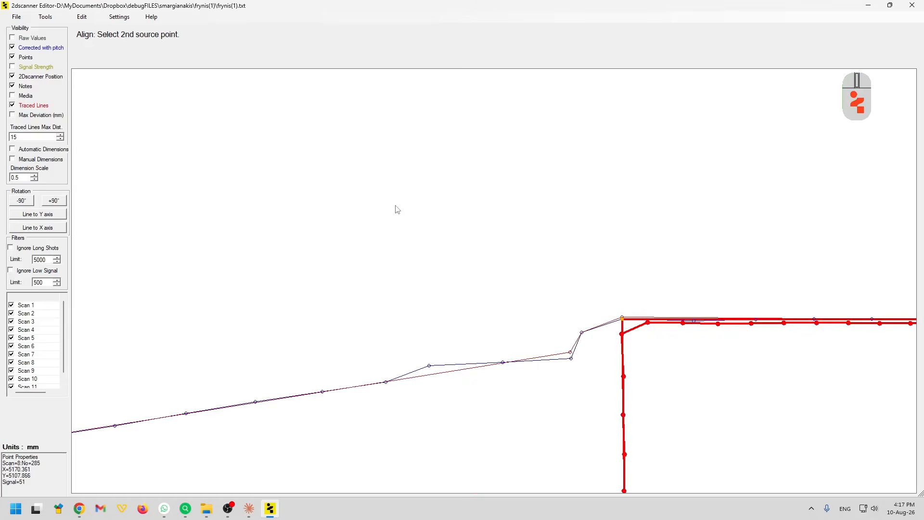
- Try completing the alignment by matching a point on scan 10's top wall to the right end of scan 8's upper wall
scroll(414, 206, "down", 6)
scroll(481, 212, "up", 6)
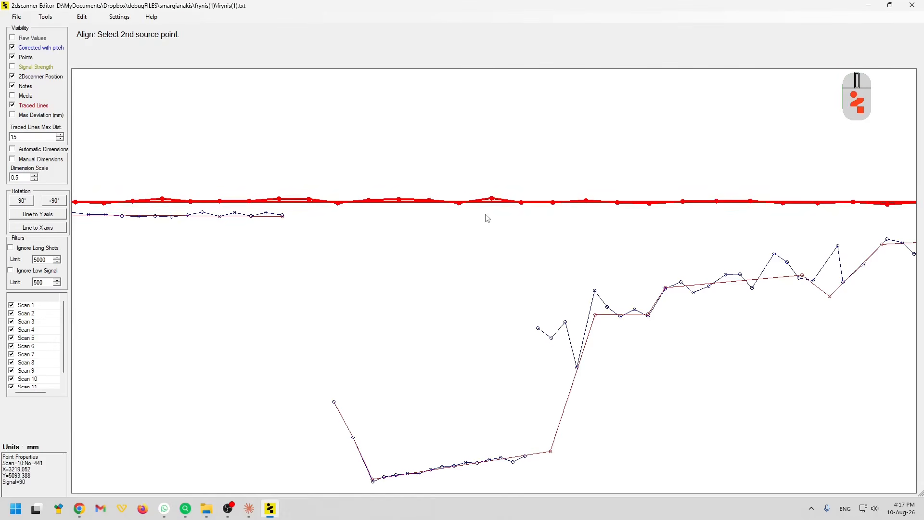
left_click(462, 212)
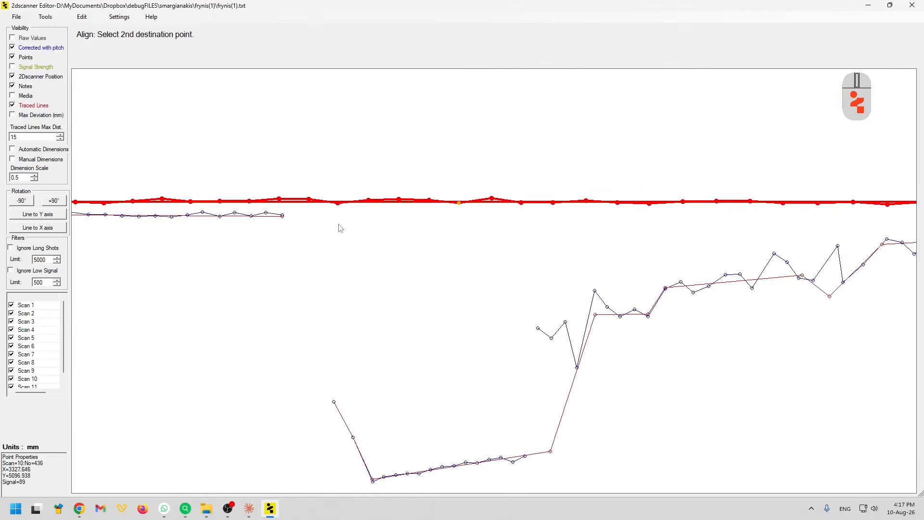
left_click(282, 227)
scroll(476, 233, "down", 6)
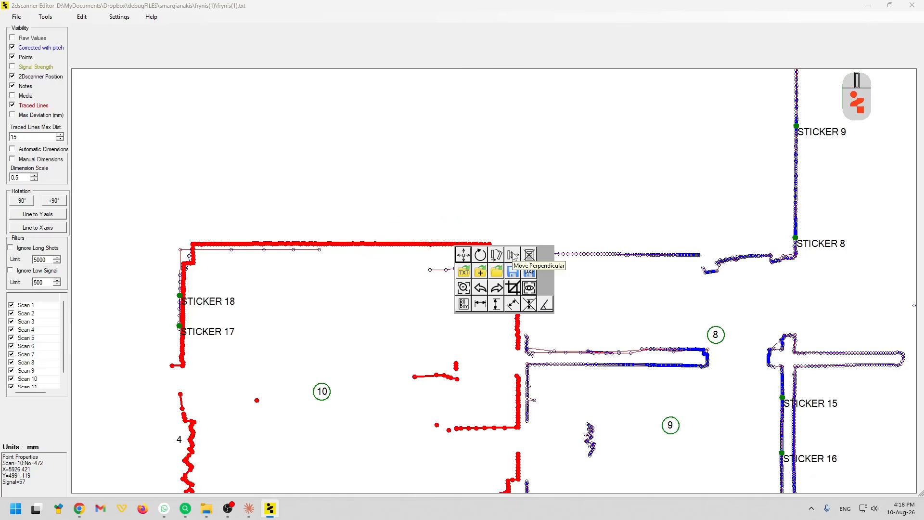
left_click(382, 188)
- Select scan 10 and align two points of its right wall above the door opening with two points along scan 8's upper wall
scroll(382, 187, "down", 4)
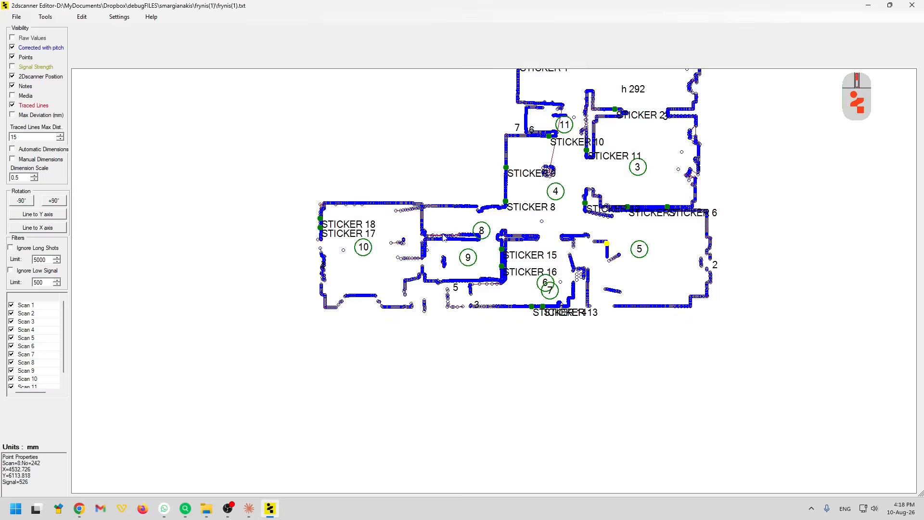
scroll(436, 220, "up", 3)
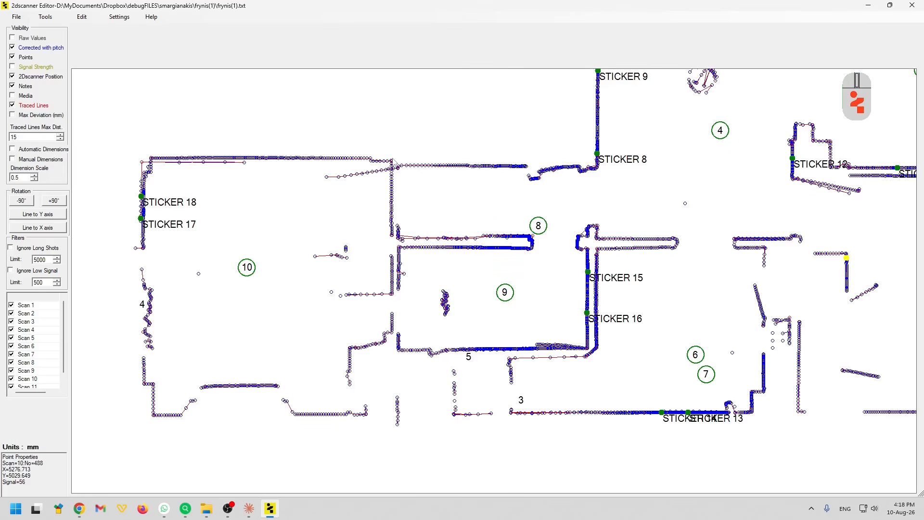
scroll(403, 151, "up", 2)
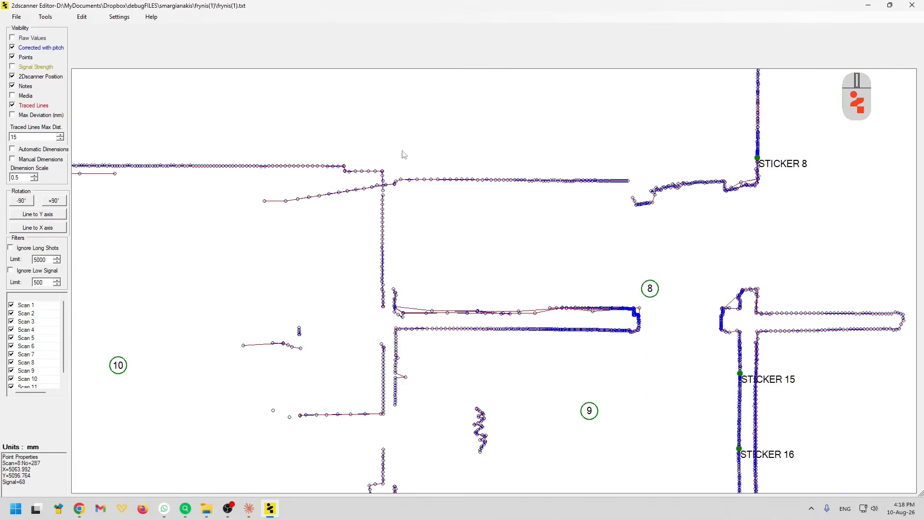
left_click(380, 280)
right_click(397, 254)
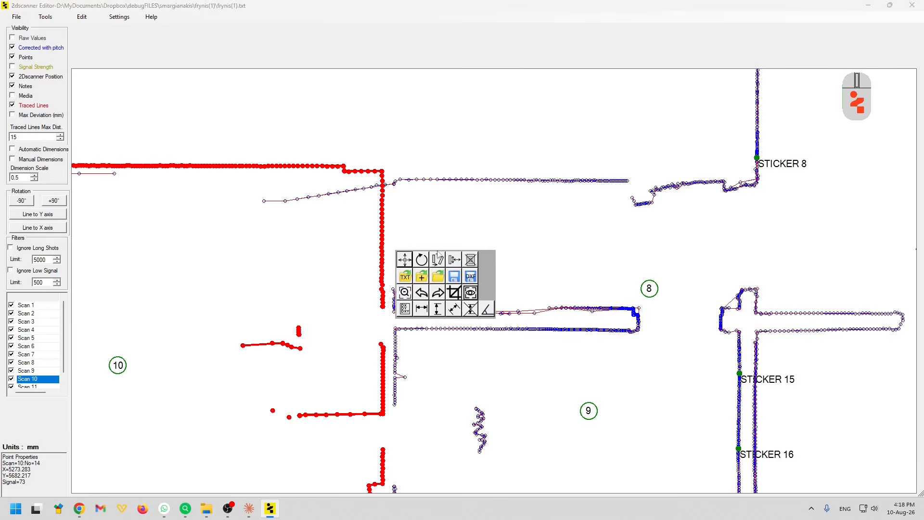
left_click(448, 270)
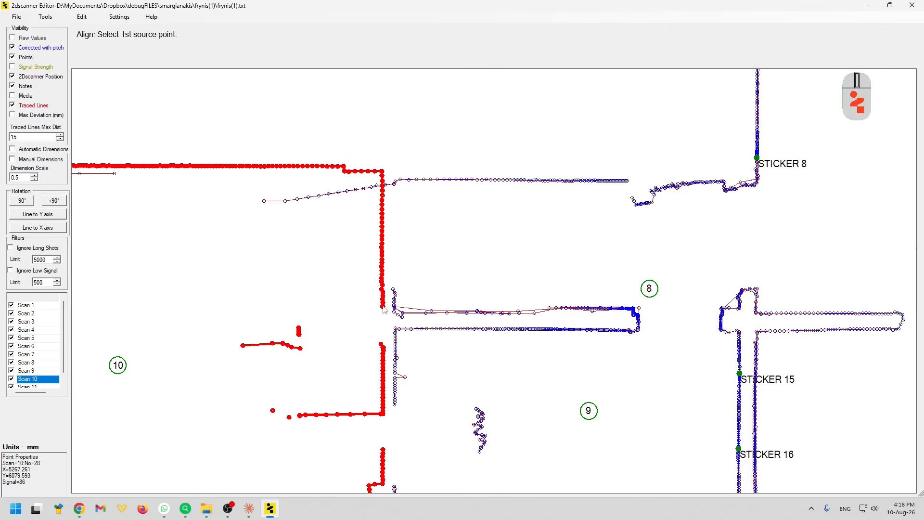
left_click(383, 309)
left_click(408, 179)
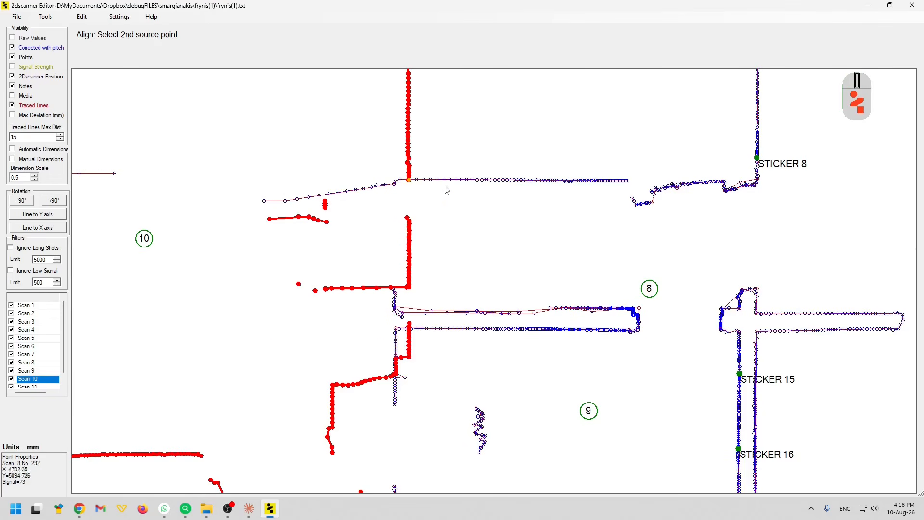
left_click(410, 87)
left_click(546, 181)
- Start Move Perpendicular on scan 10 from the wall line it shares with scan 8, and offset it 40 mm perpendicular to that line
scroll(486, 153, "up", 3)
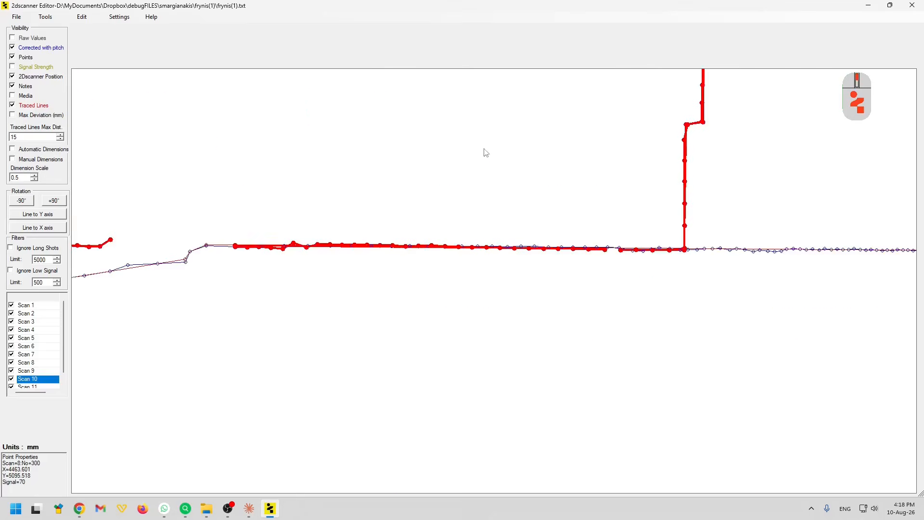
scroll(486, 152, "down", 4)
scroll(510, 202, "up", 3)
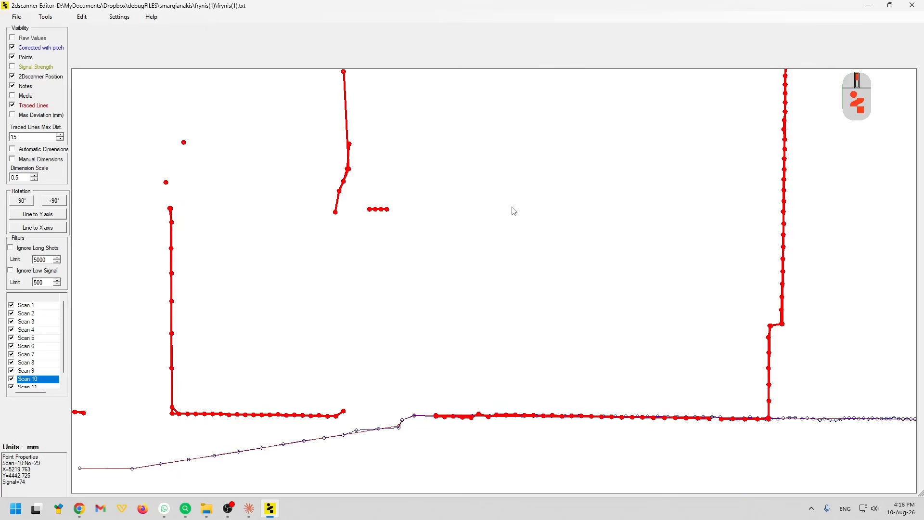
right_click(628, 418)
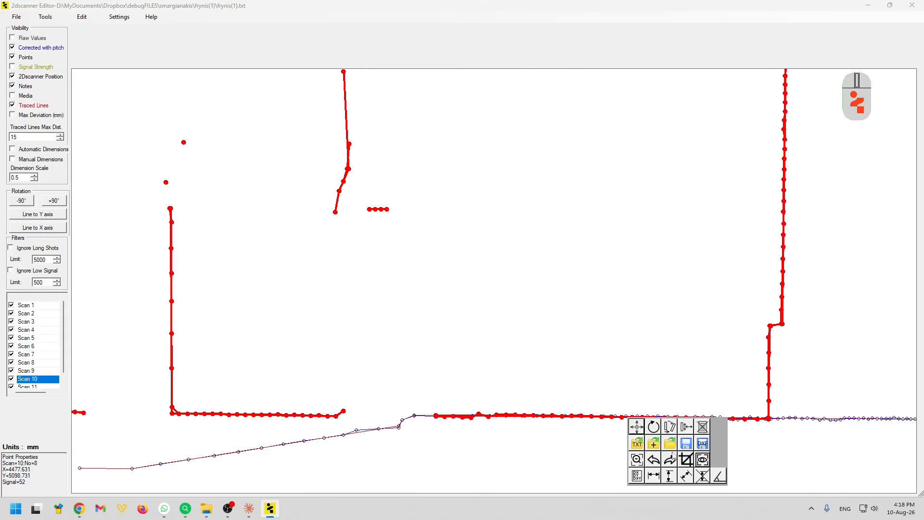
left_click(686, 427)
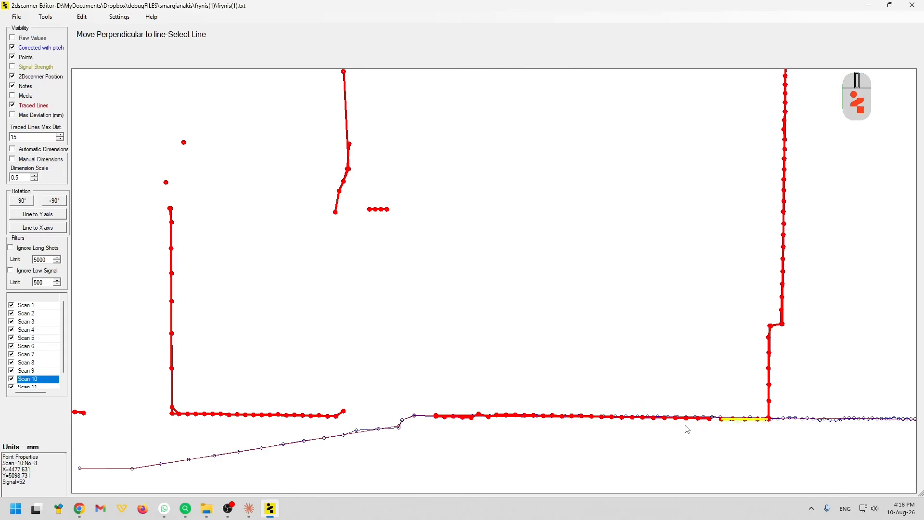
left_click(595, 421)
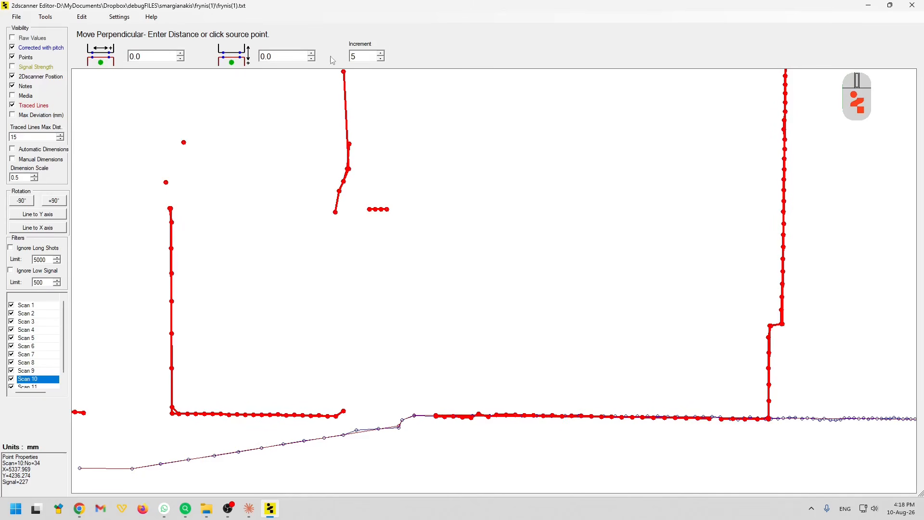
left_click(311, 53)
left_click(311, 53)
left_click(311, 53)
left_click(311, 53)
left_click(311, 52)
left_click(312, 53)
left_click(312, 53)
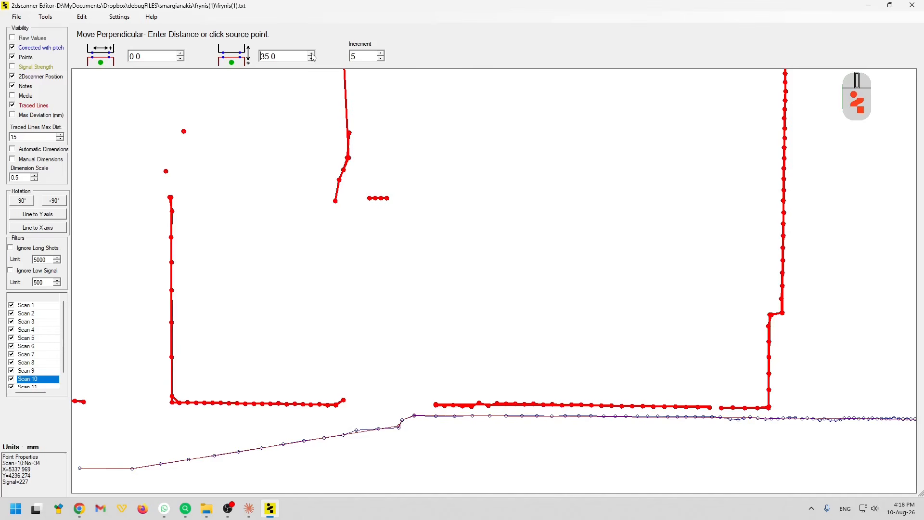
left_click(312, 53)
- Set scan 10's perpendicular distance from the reference wall line to 150 mm
double_click(281, 56)
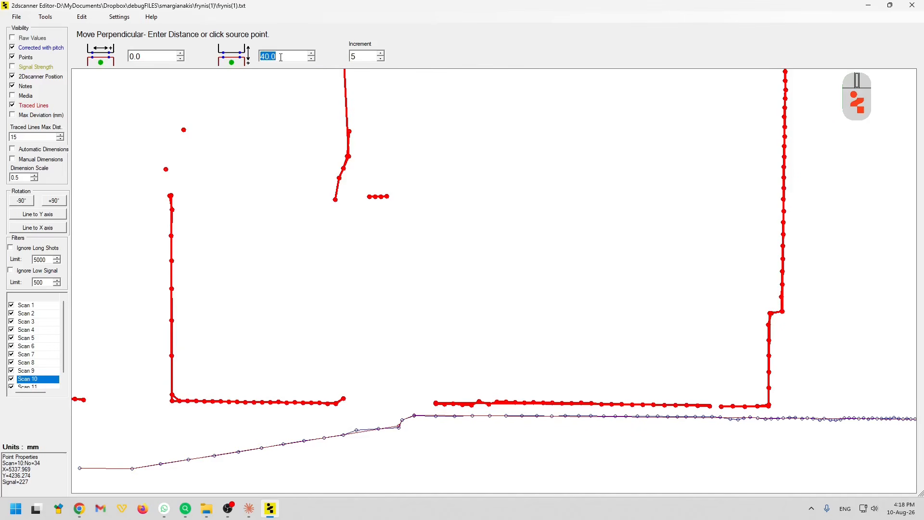
type("150")
key("Return")
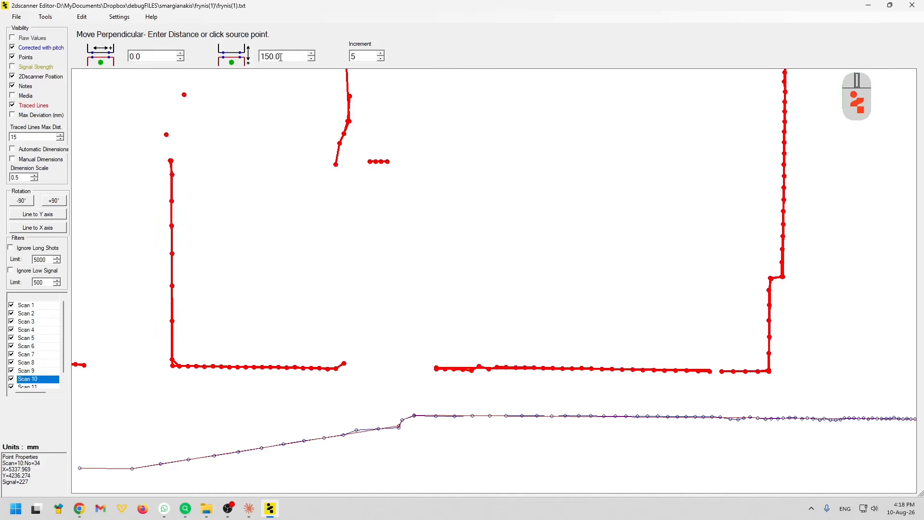
- Shift scan 10 parallel to the reference wall line by -30 mm
left_click(180, 59)
left_click(181, 59)
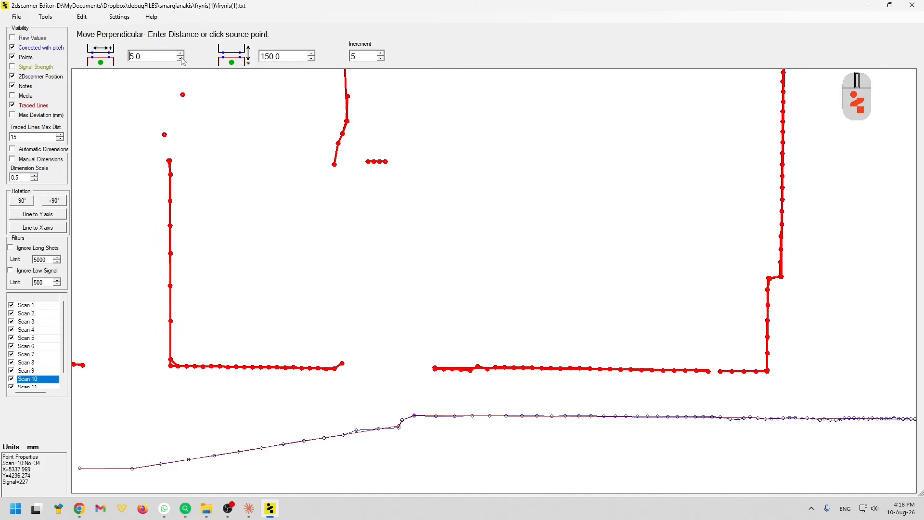
left_click(181, 59)
left_click(182, 60)
left_click(182, 60)
left_click(182, 61)
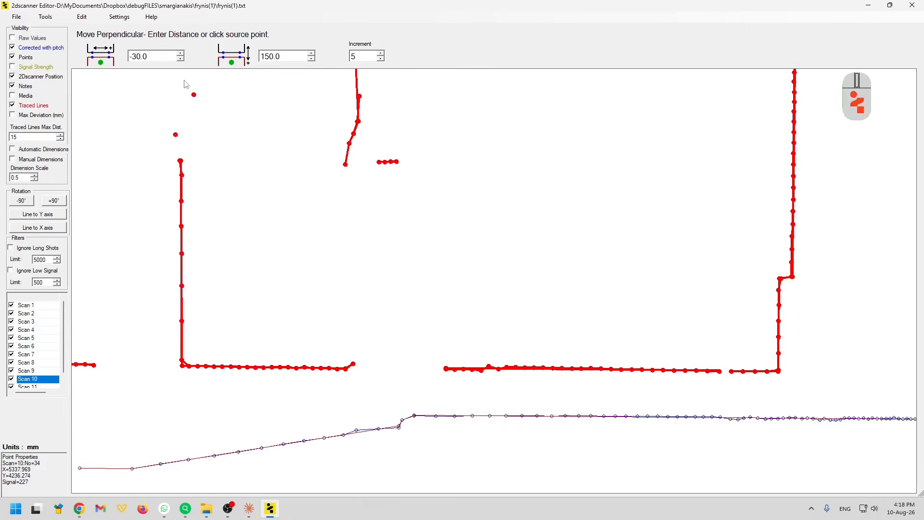
- Set the move increment to 1 and nudge scan 10 two increments further in the negative direction along the wall line
left_click(381, 59)
left_click(381, 58)
left_click(381, 58)
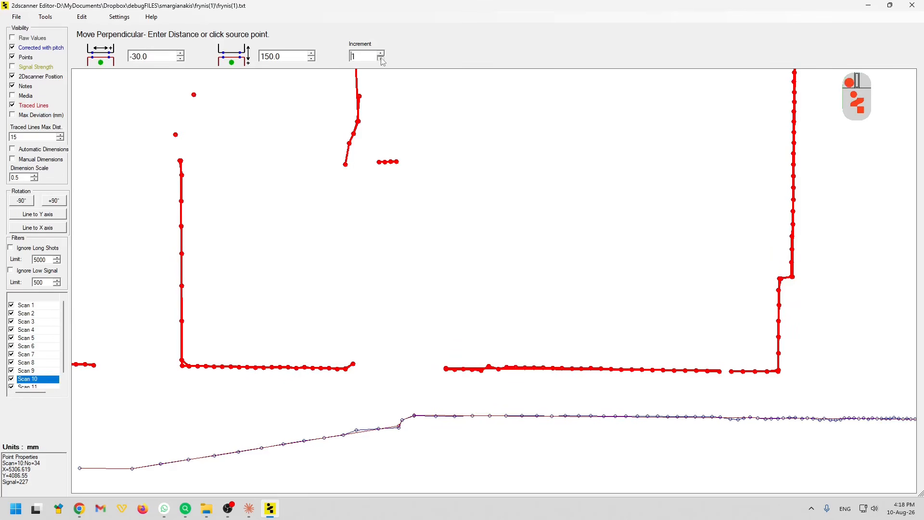
left_click(180, 58)
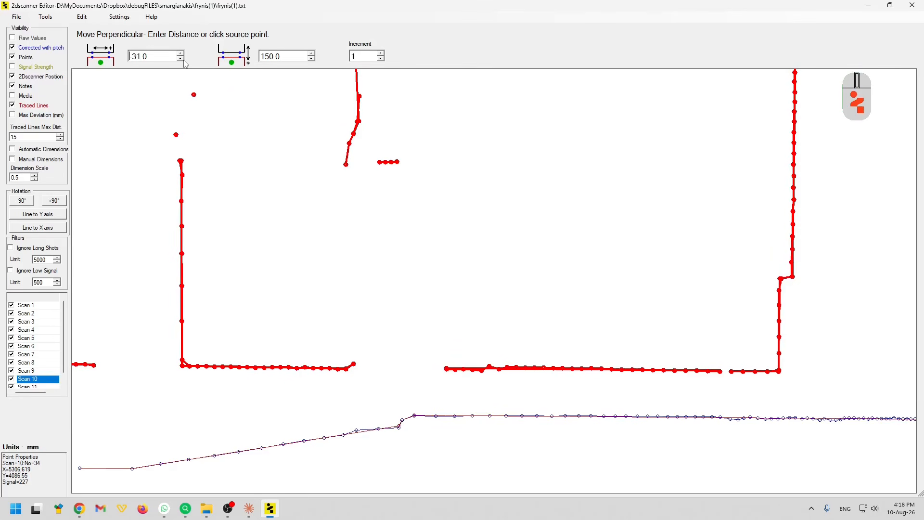
left_click(183, 60)
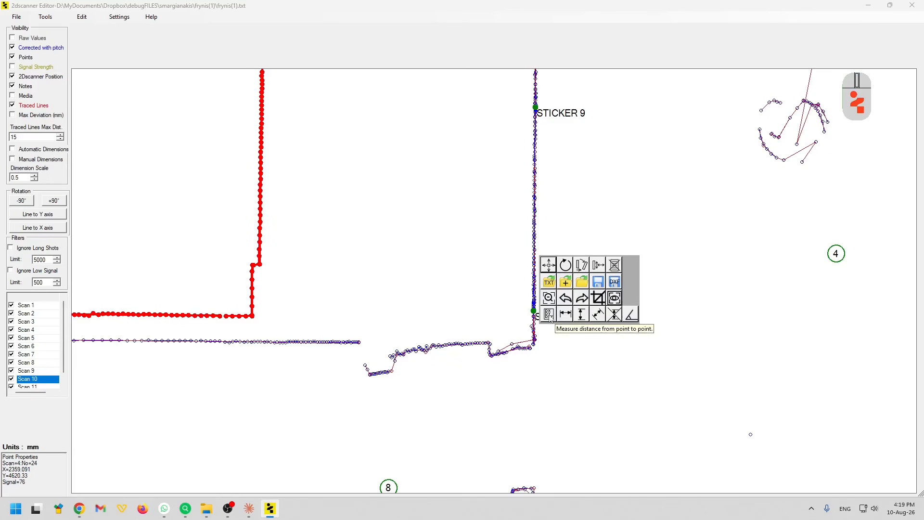
- Delete the STICKER 9 and STICKER 8 notes from the wall beside scan 4
left_click(615, 265)
left_click(536, 108)
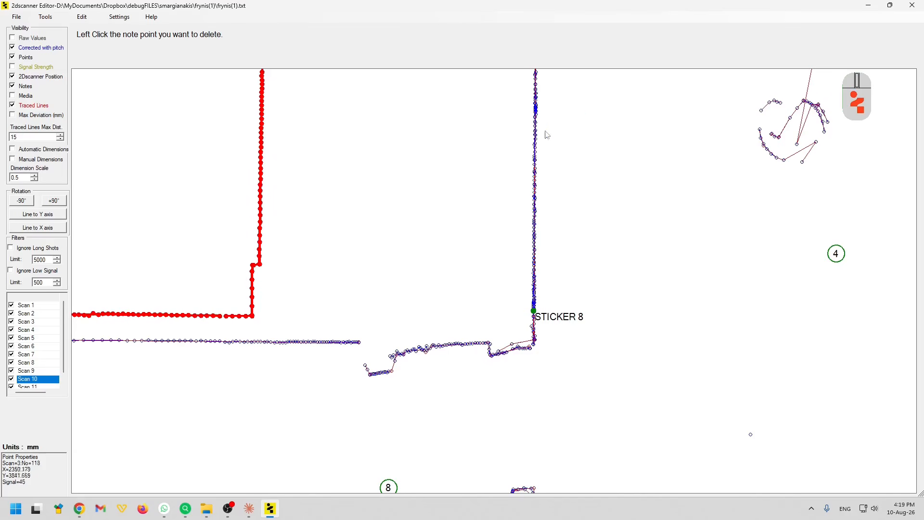
left_click(533, 311)
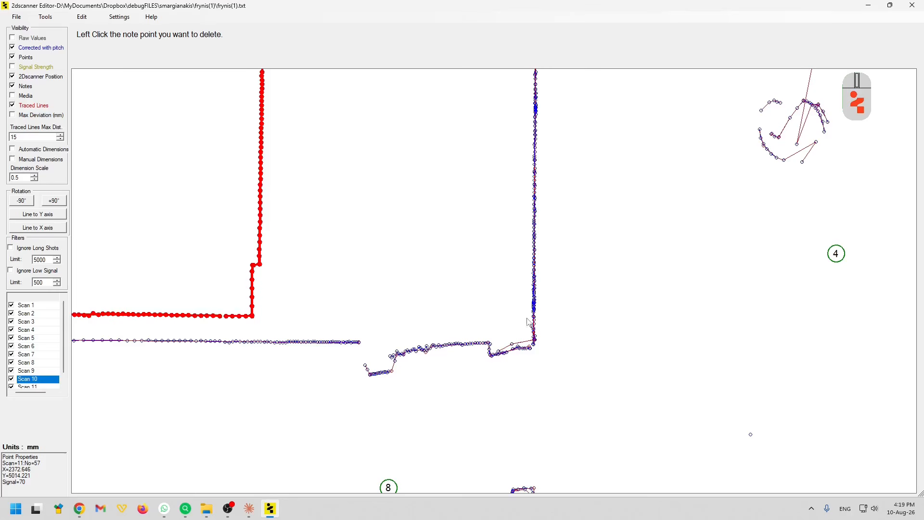
- Measure the point-to-point distance between the wall beside scan 4 and the facing scan 10 wall
right_click(558, 299)
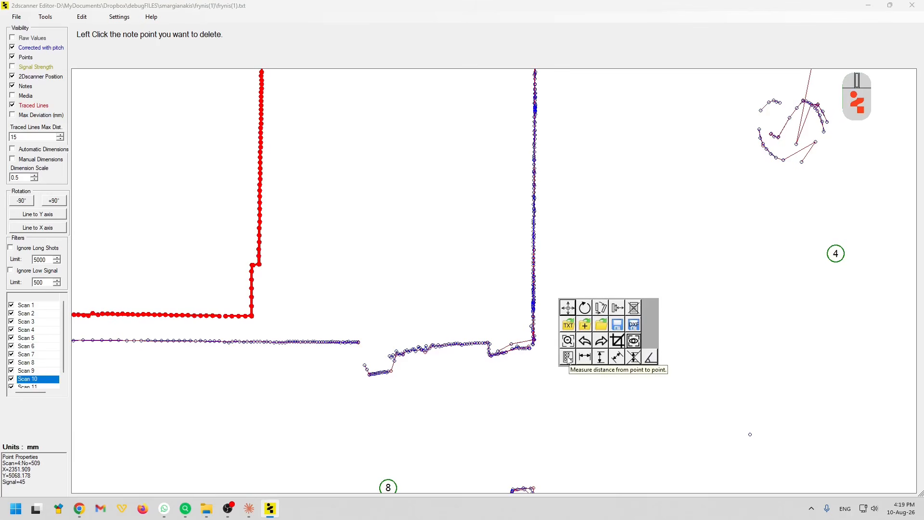
left_click(568, 357)
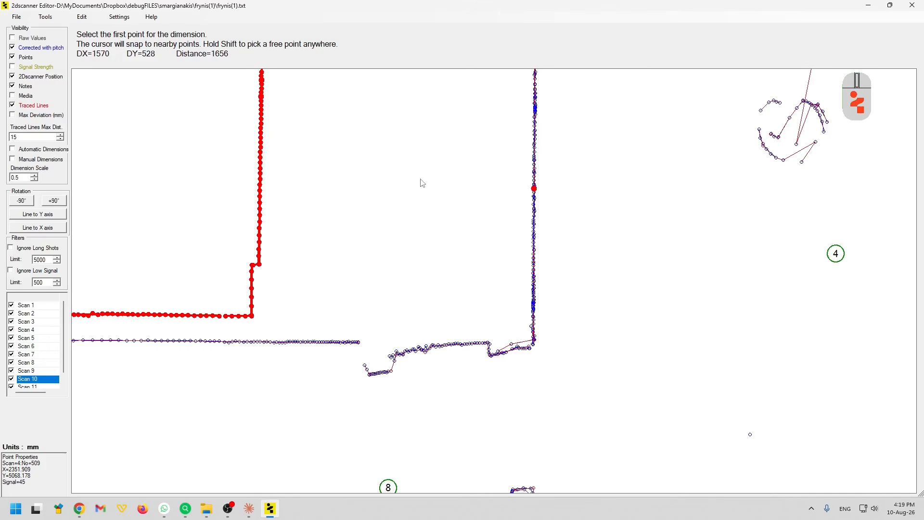
key("Escape")
- Place a horizontal dimension between the two facing vertical walls and a vertical dimension between two points on the wall beside scan 4
key("d")
left_click(533, 208)
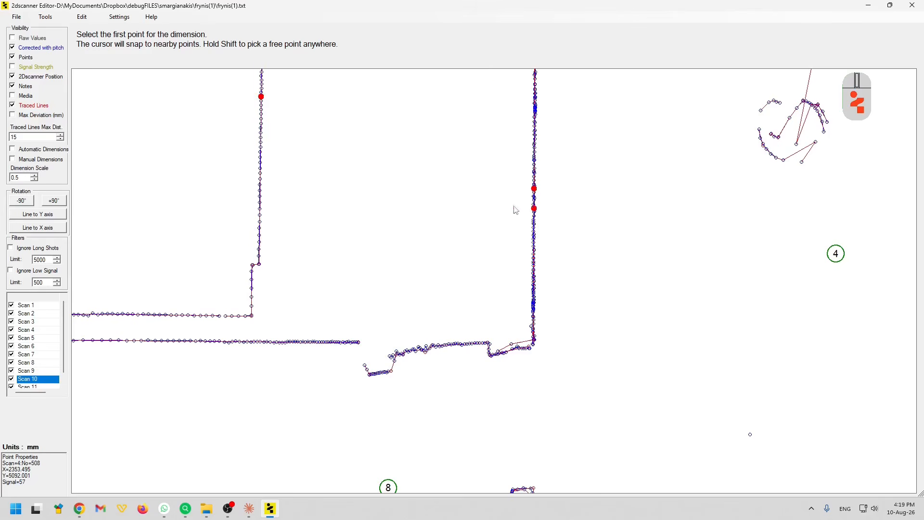
left_click(262, 215)
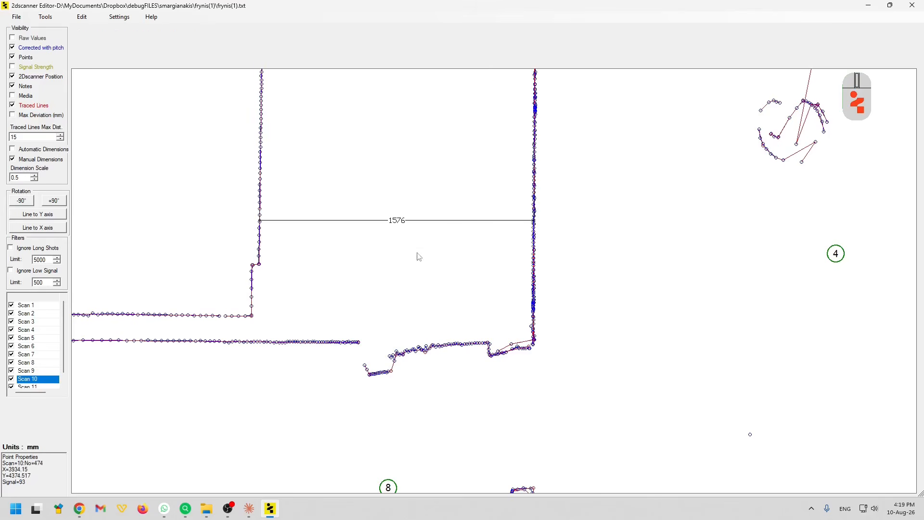
right_click(476, 249)
left_click(521, 311)
left_click(534, 269)
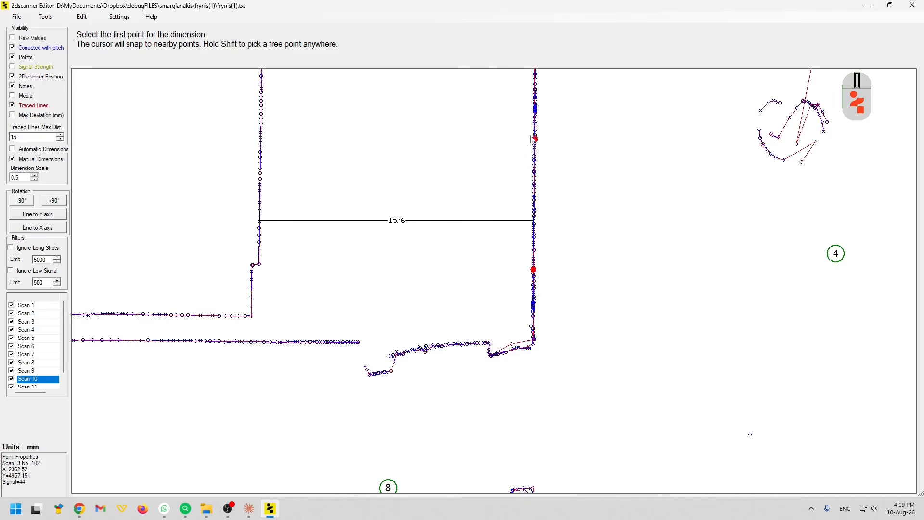
left_click(533, 131)
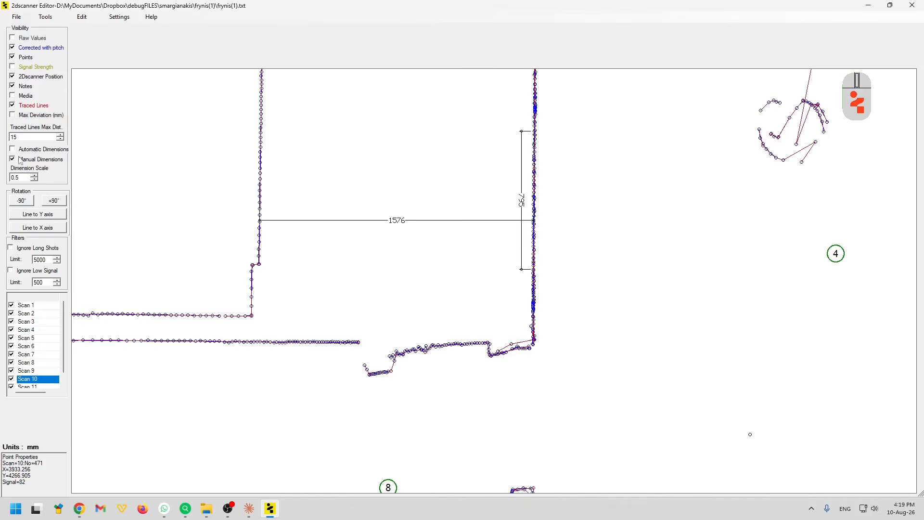
- Toggle the visibility of the manual dimensions off and on twice, leaving them shown
left_click(13, 159)
left_click(13, 160)
left_click(13, 159)
left_click(13, 160)
- Delete the vertical dimension beside the wall and the horizontal dimension between the two walls
right_click(616, 260)
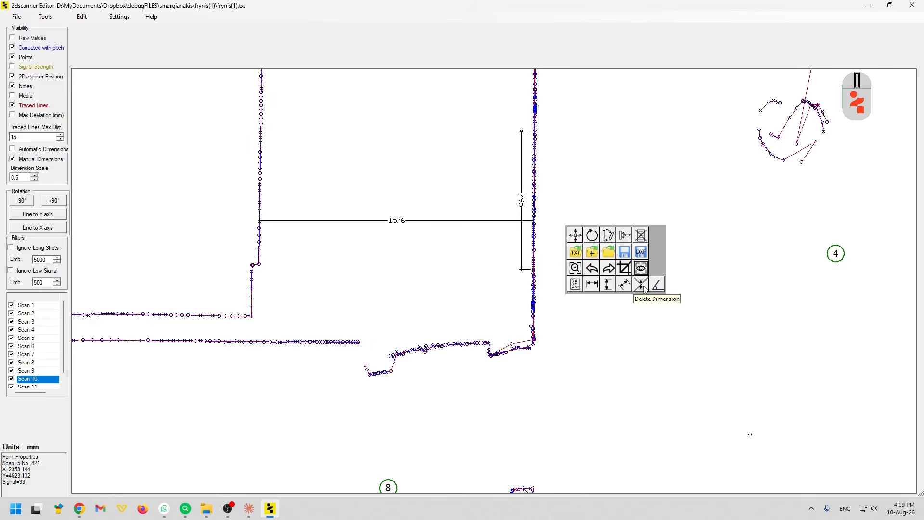
left_click(645, 288)
left_click(522, 201)
left_click(479, 222)
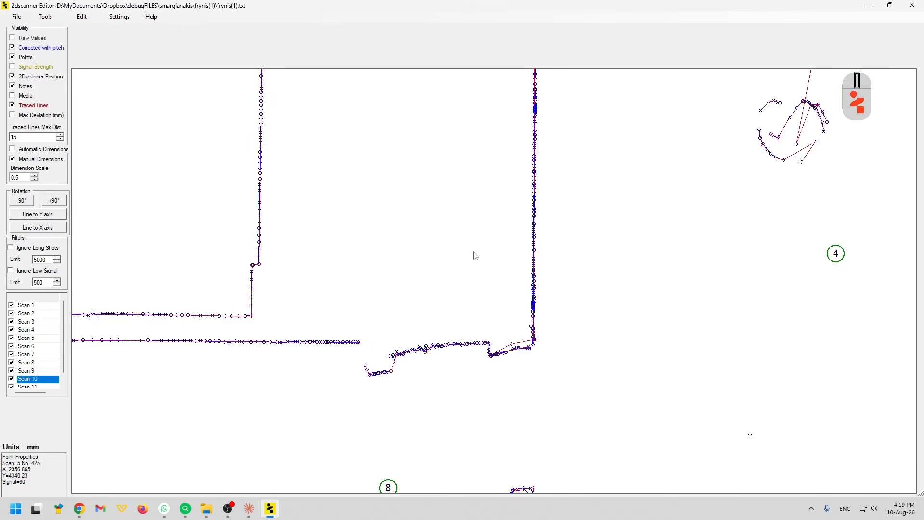
- Add an angular dimension at scan 10's lower corner between the short horizontal traced line and the vertical wall line
right_click(579, 276)
left_click(672, 337)
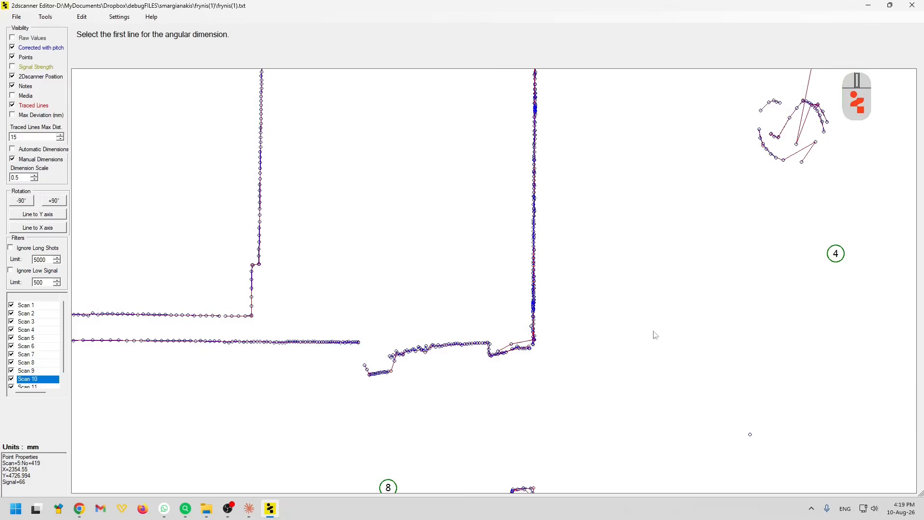
scroll(212, 340, "up", 6)
left_click(404, 267)
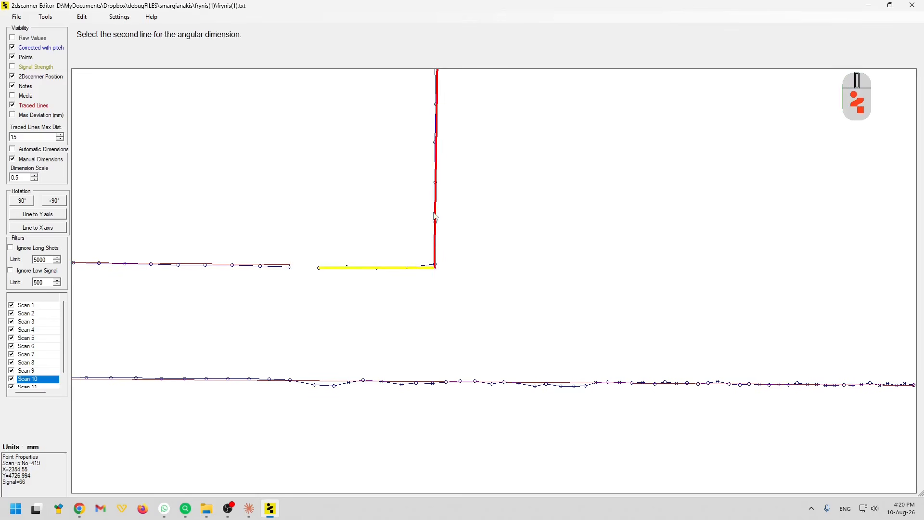
left_click(435, 216)
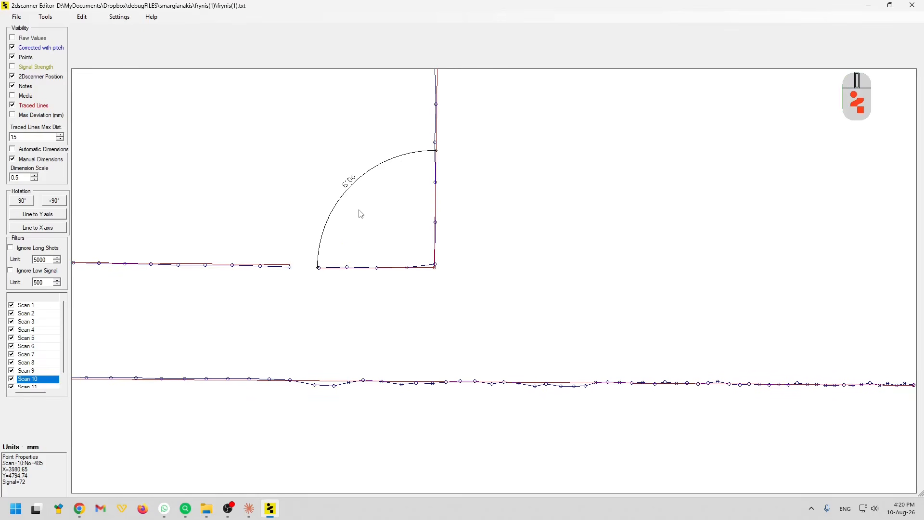